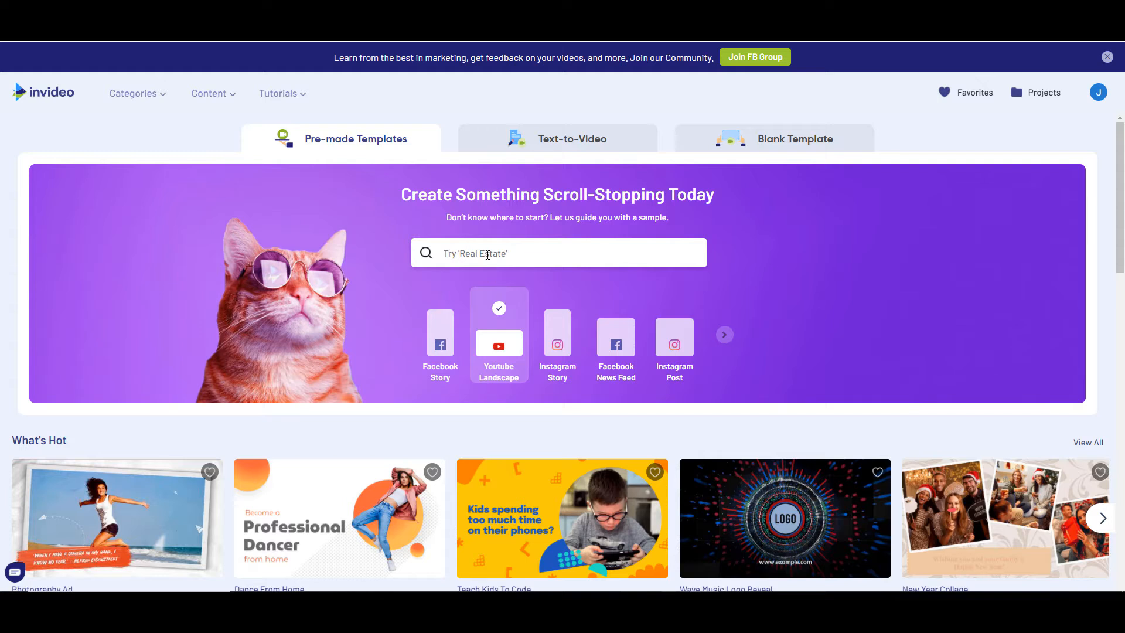
Step: Search the pre-made templates for "christmas"
{"action": "left_click", "coordinate": [487, 255]}
{"action": "type", "text": "chr"}
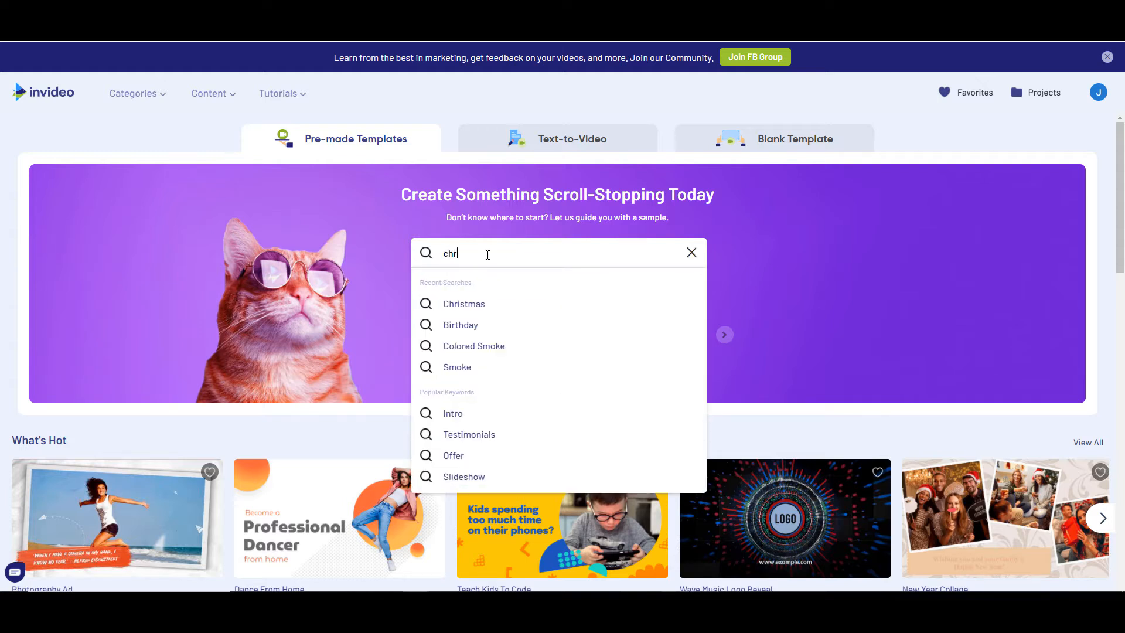
{"action": "type", "text": "istmas"}
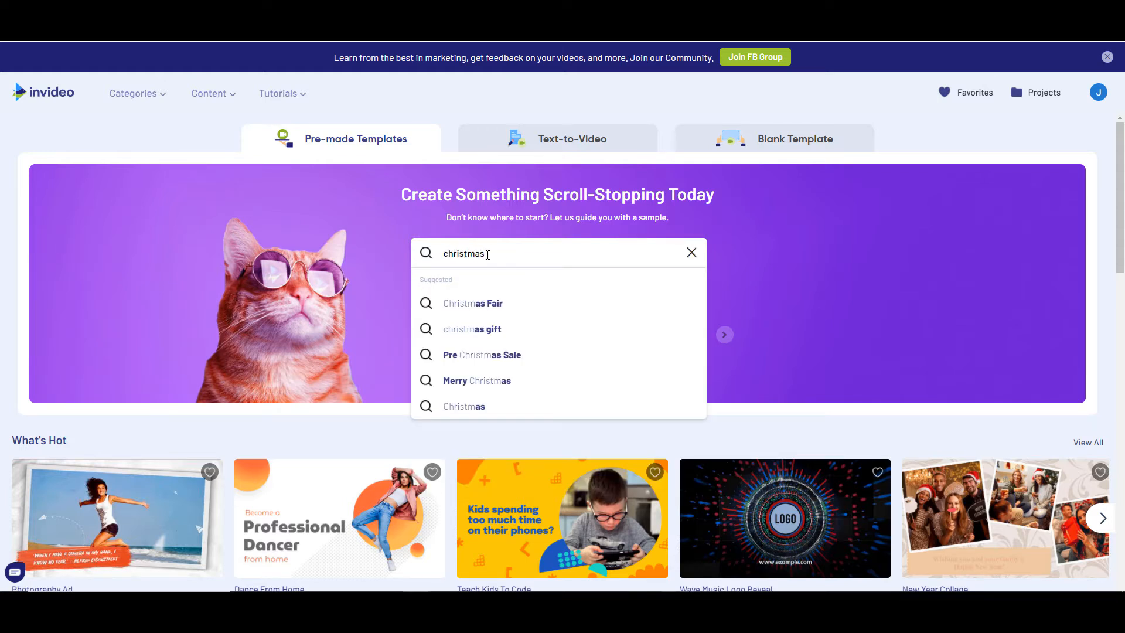
{"action": "key", "text": "Return"}
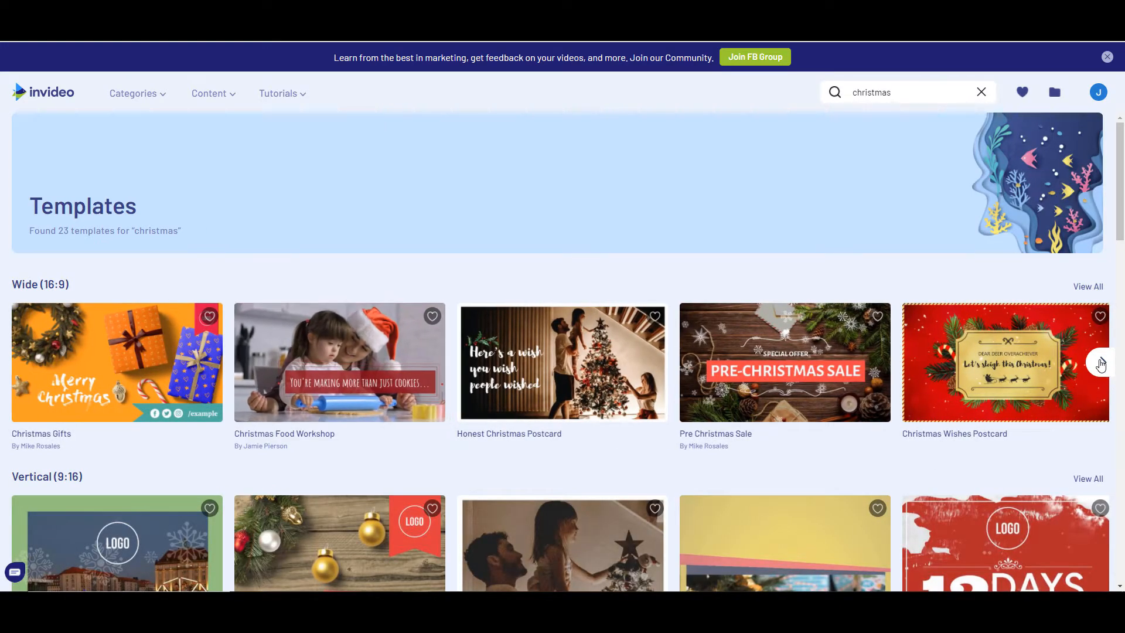
Step: Start a project from the Happy Holiday Giftcard template in the Wide (16:9) format
{"action": "left_click", "coordinate": [1101, 364]}
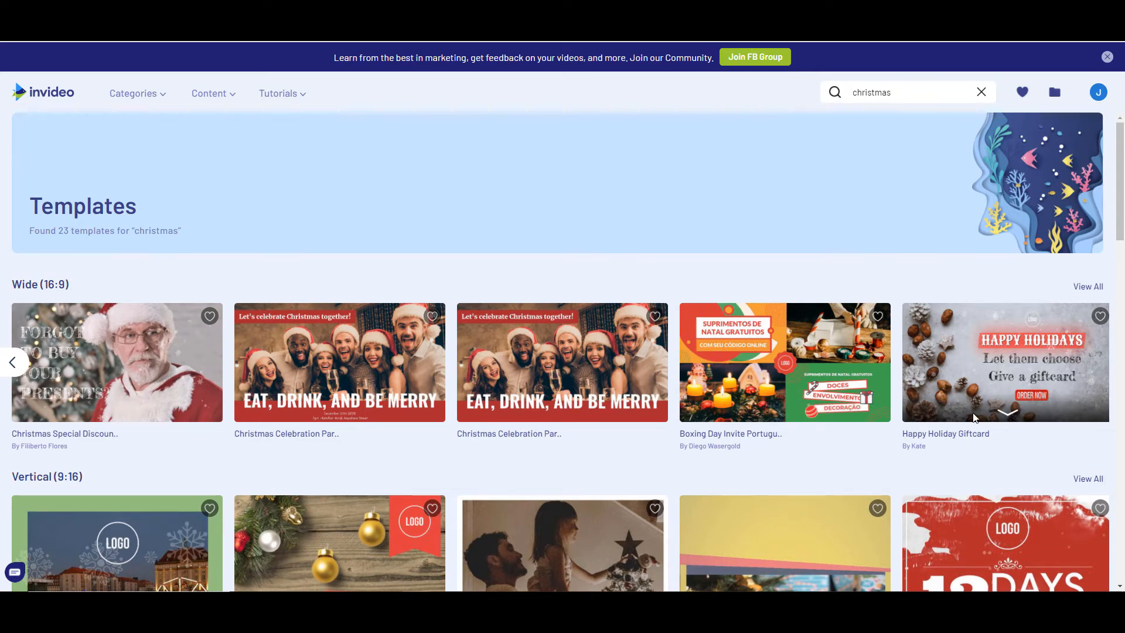
{"action": "left_click", "coordinate": [989, 375]}
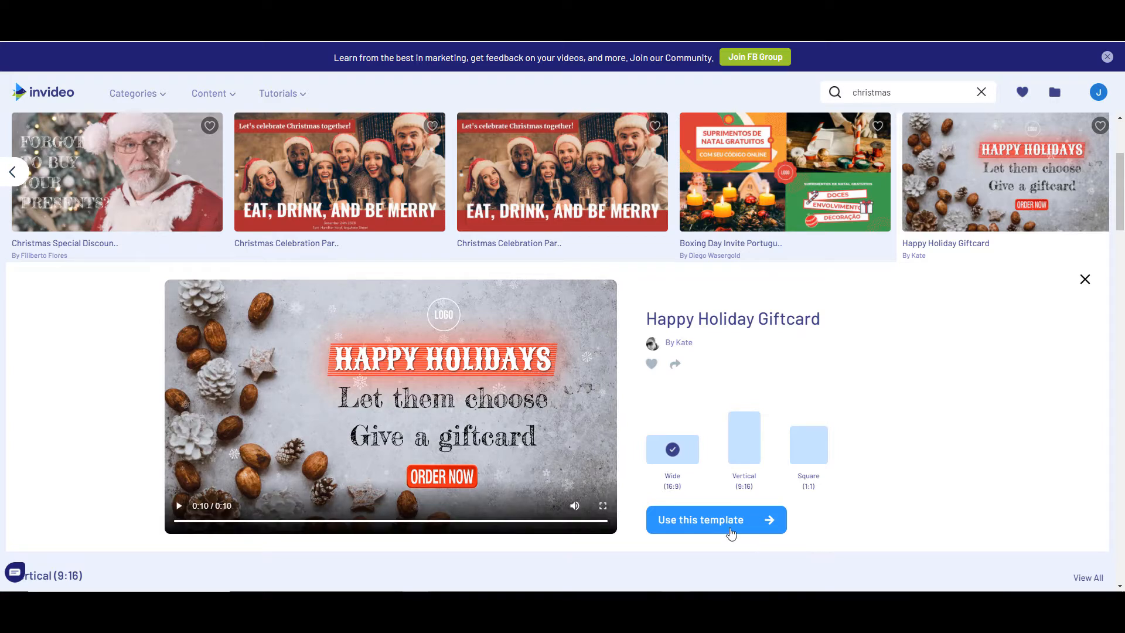
{"action": "left_click", "coordinate": [726, 528]}
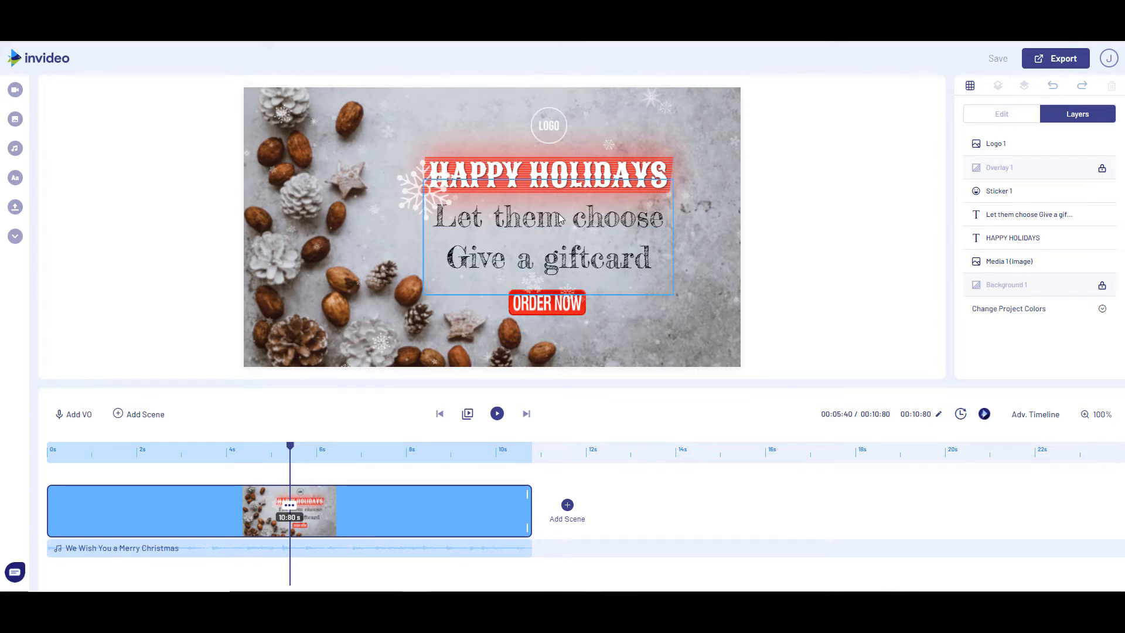
Step: Replace the "HAPPY HOLIDAYS" heading text with "Multitrack Music"
{"action": "left_click", "coordinate": [565, 183]}
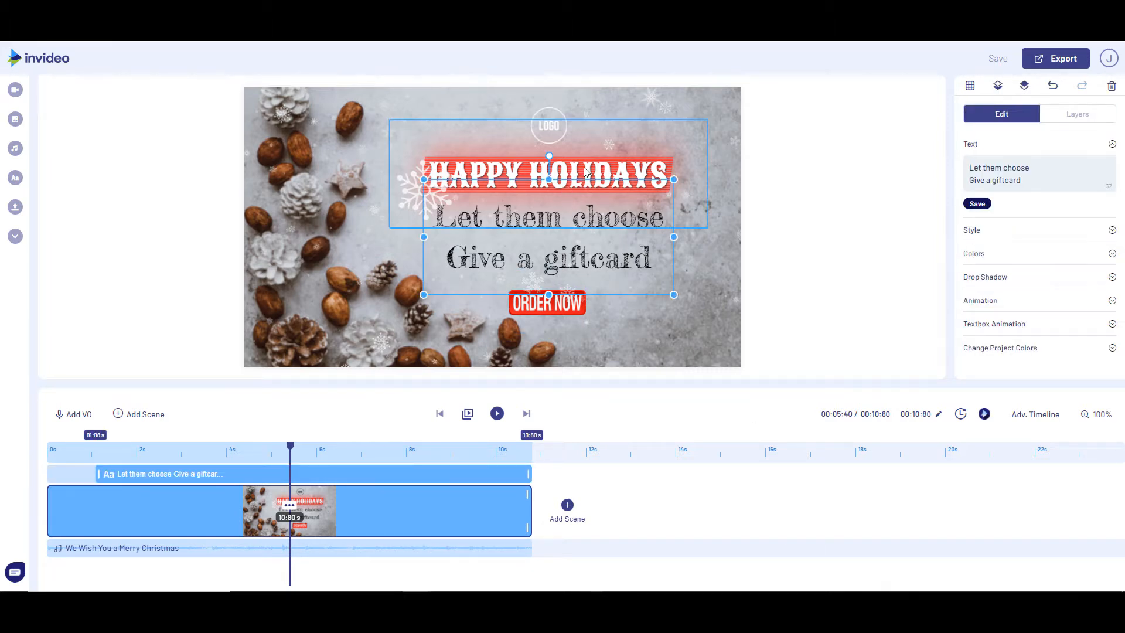
{"action": "left_click_drag", "start_coordinate": [1057, 170], "coordinate": [951, 171]}
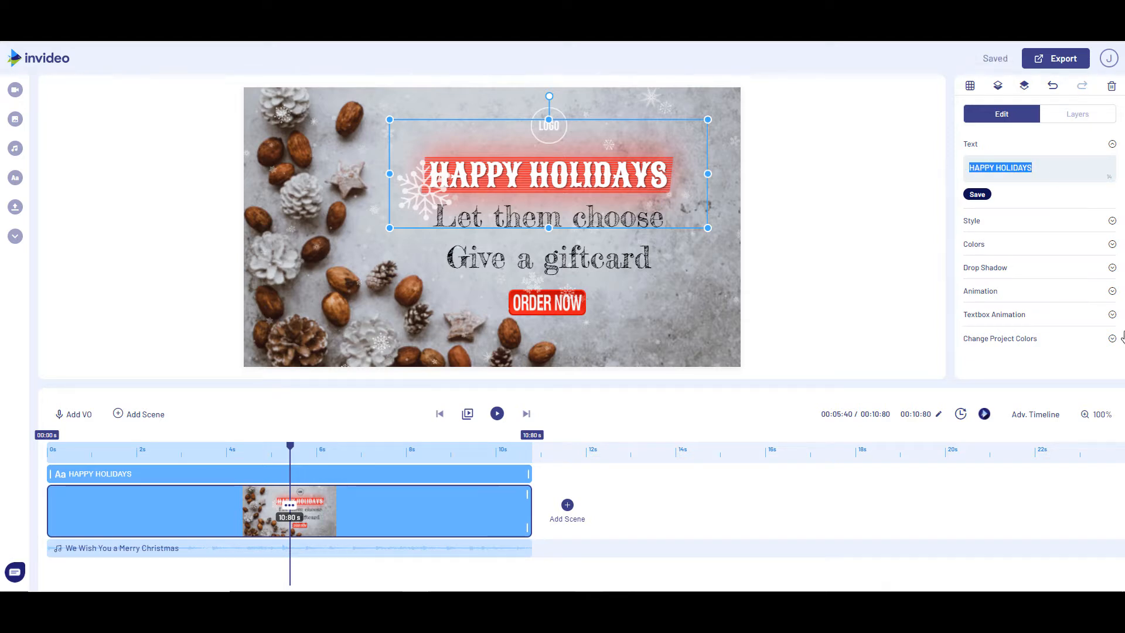
{"action": "type", "text": "Mu"}
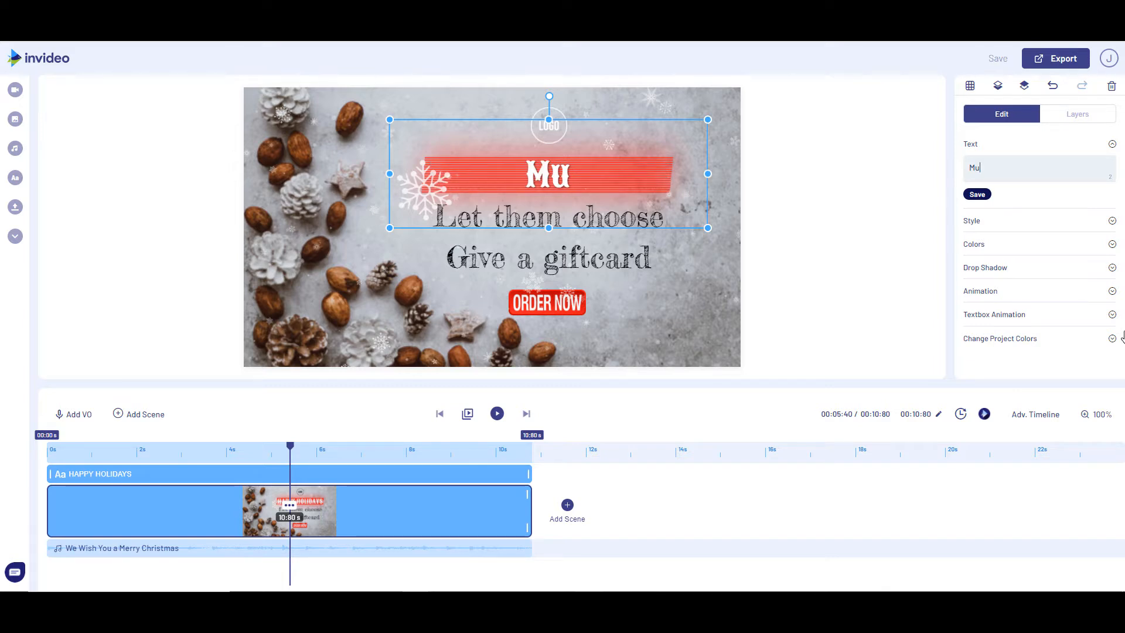
{"action": "type", "text": "ltitrack Mus"}
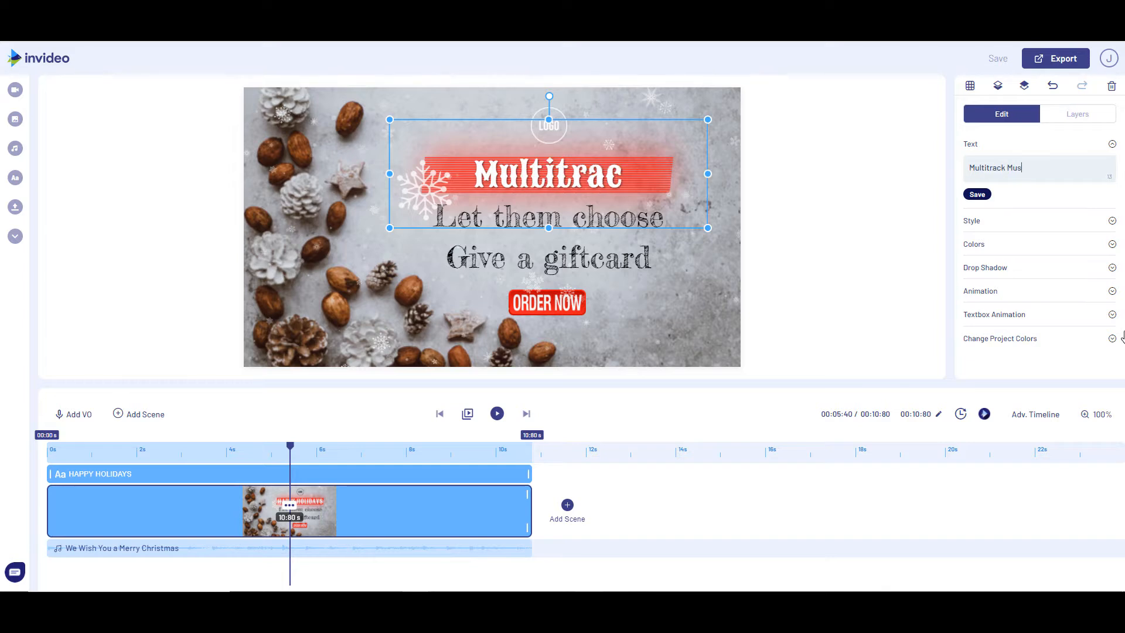
{"action": "type", "text": "ic"}
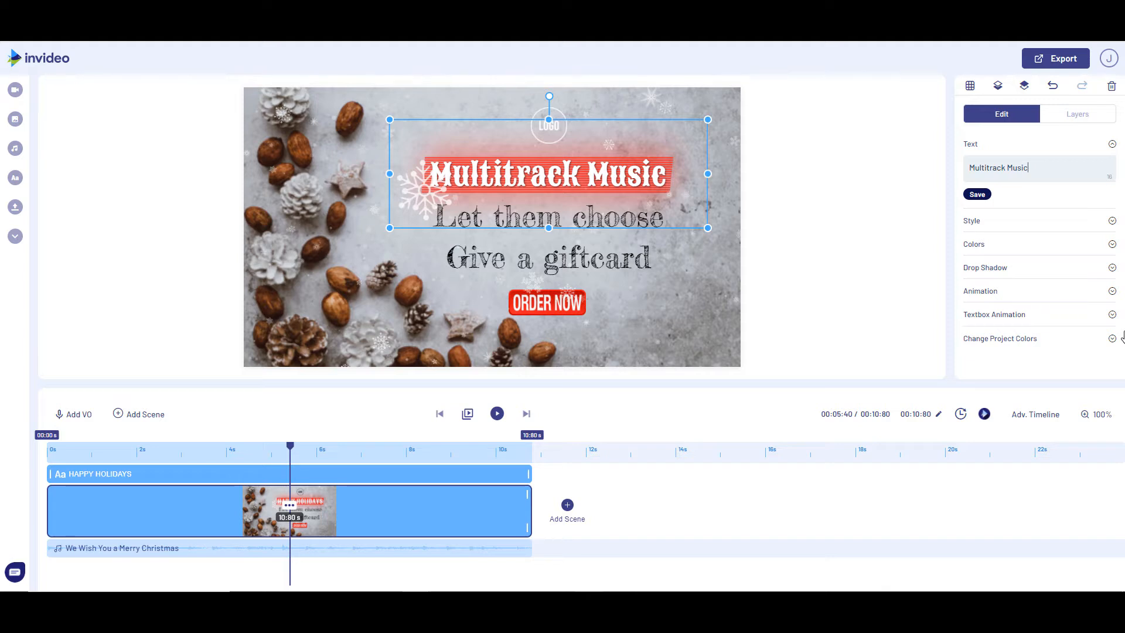
Step: Change the two-line text below the heading to "Please give it to us" and "for Christmas"
{"action": "left_click", "coordinate": [624, 257]}
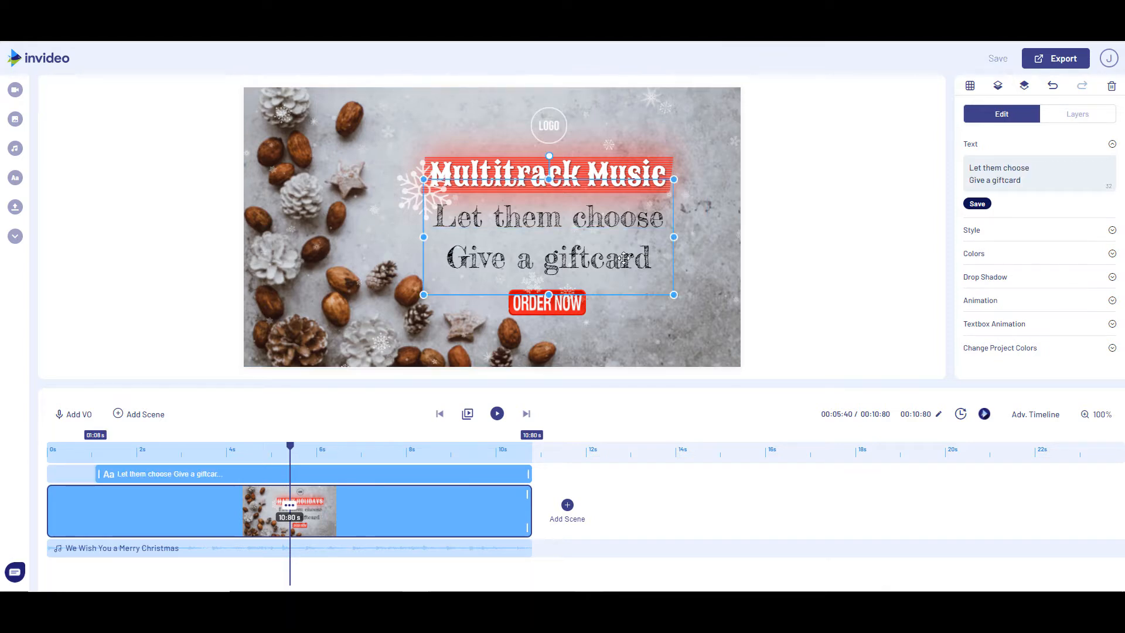
{"action": "left_click", "coordinate": [1036, 168]}
{"action": "left_click_drag", "start_coordinate": [1036, 168], "coordinate": [966, 169]}
{"action": "type", "text": "Please give it to us"}
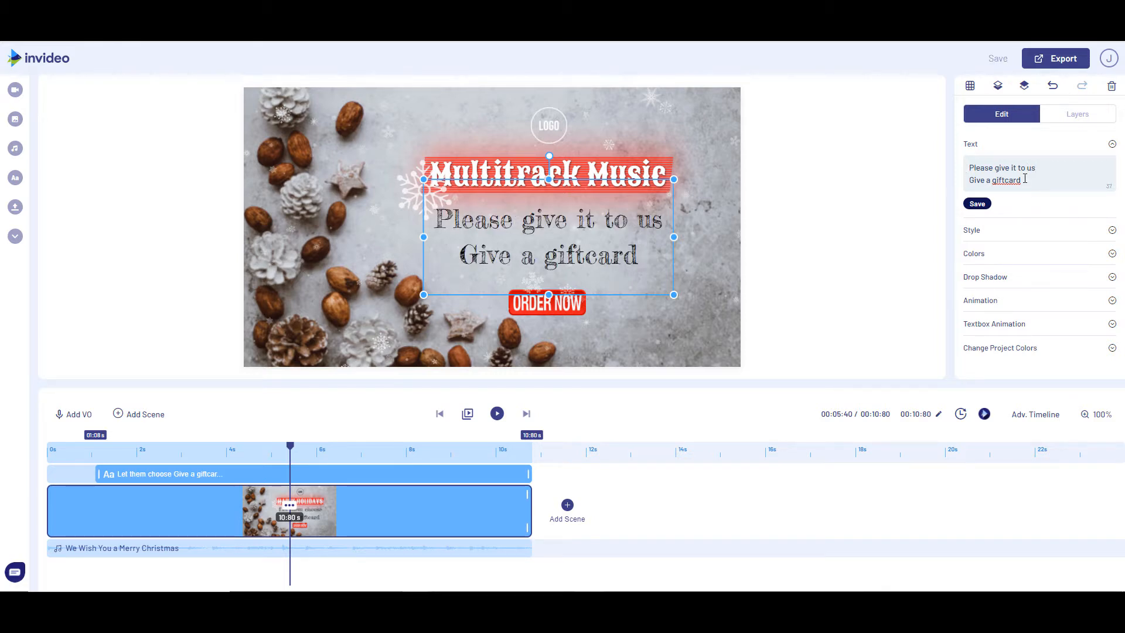
{"action": "left_click_drag", "start_coordinate": [1022, 181], "coordinate": [966, 178]}
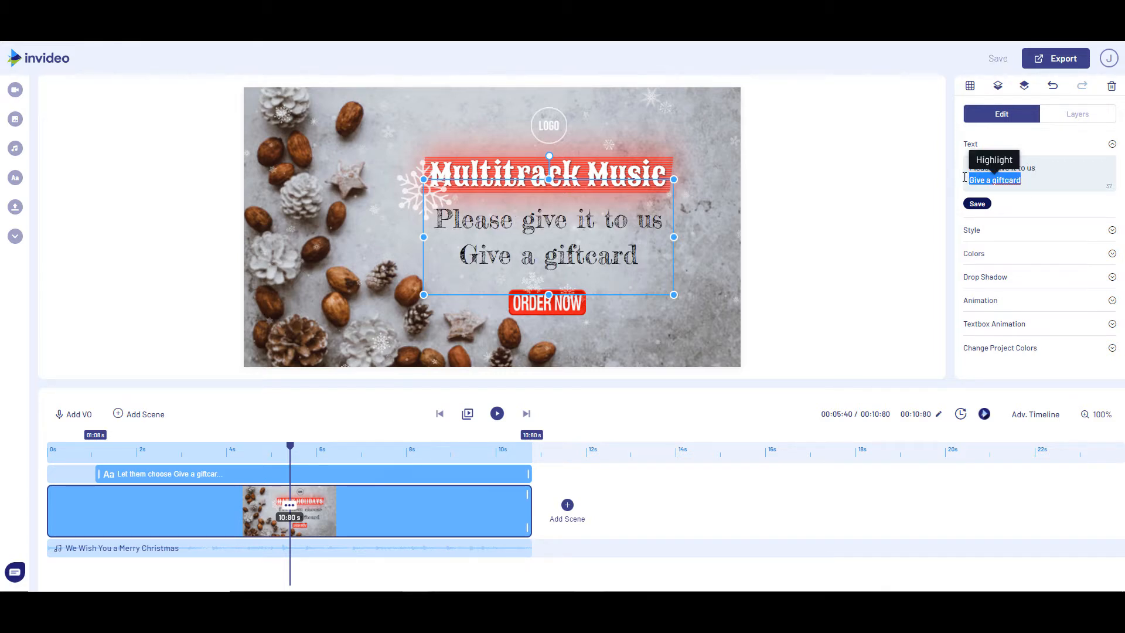
{"action": "type", "text": "for Chr"}
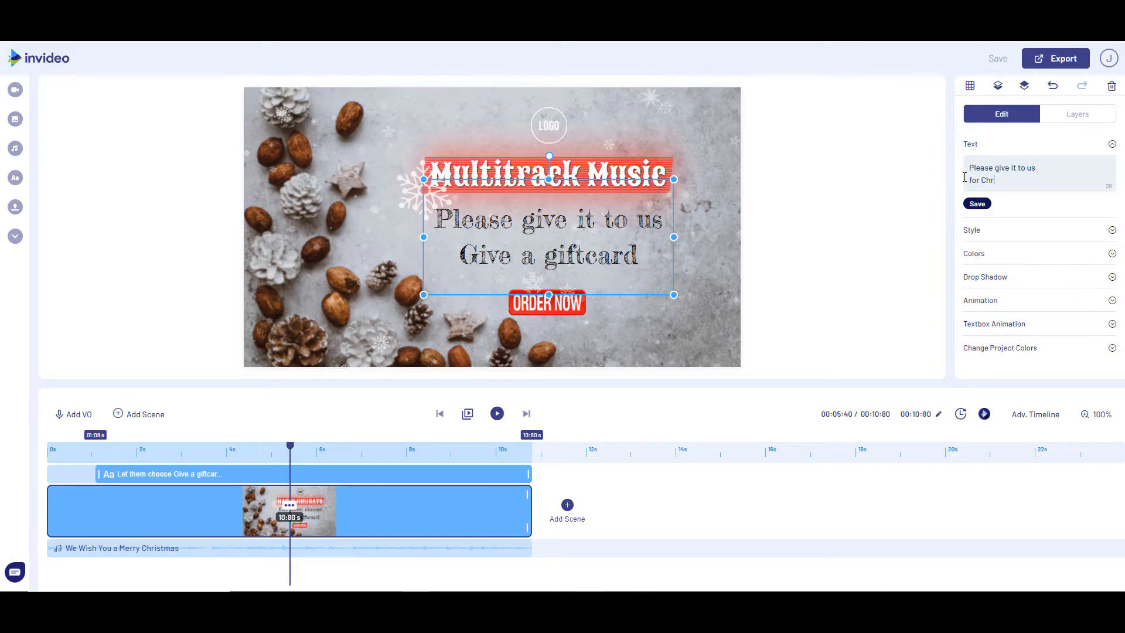
{"action": "type", "text": "istmas"}
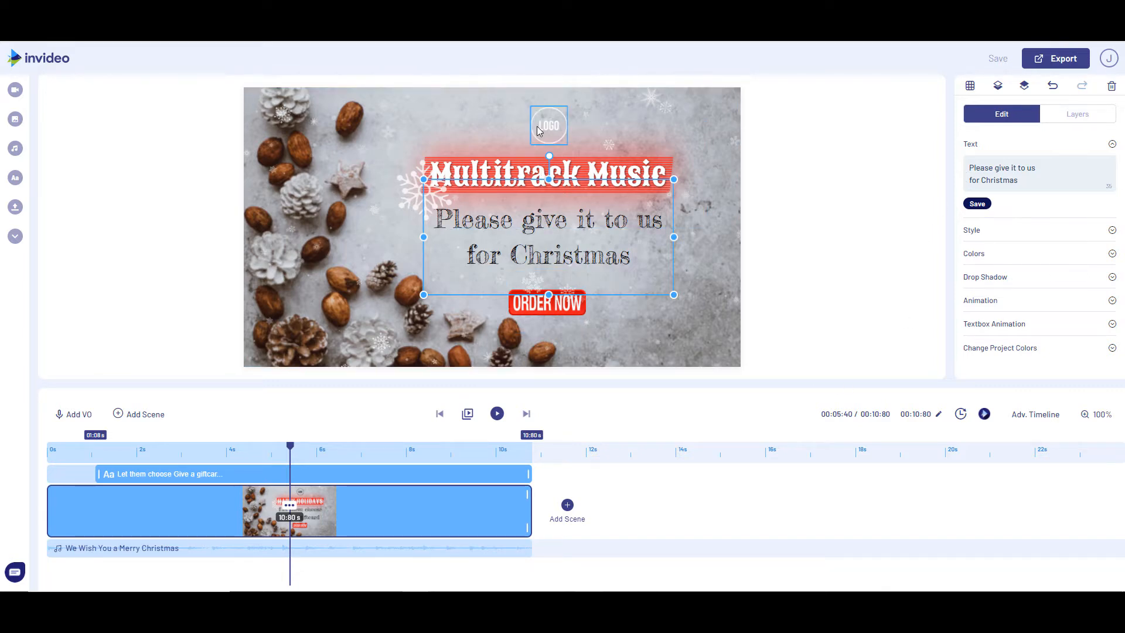
Step: Delete the logo placeholder above the heading and the "ORDER NOW" sticker below the text
{"action": "left_click", "coordinate": [565, 134]}
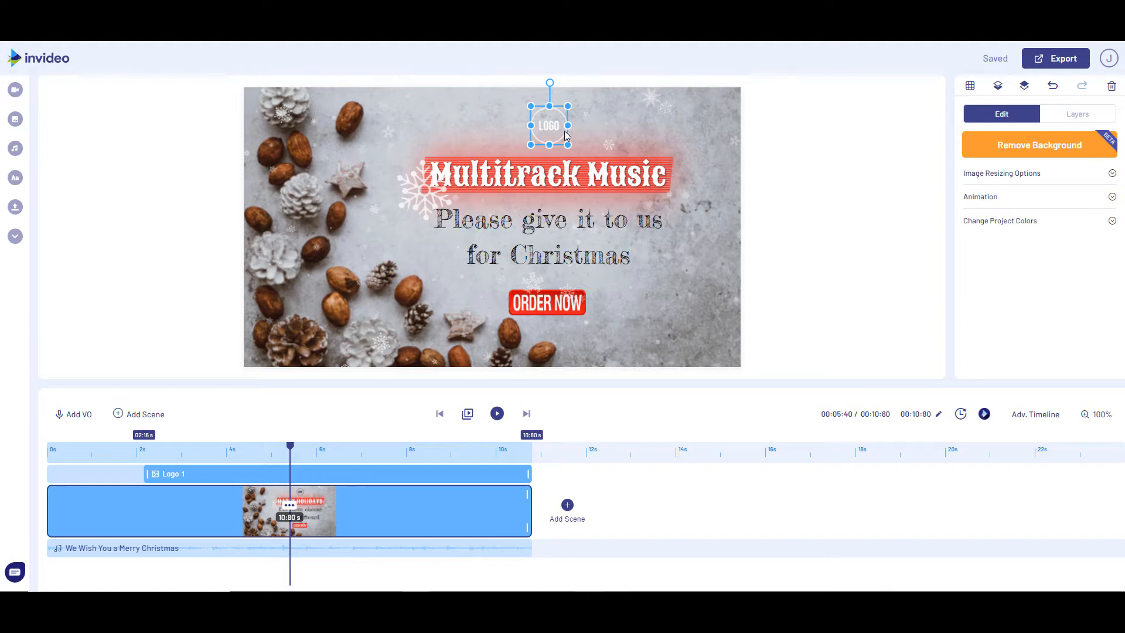
{"action": "key", "text": "Delete"}
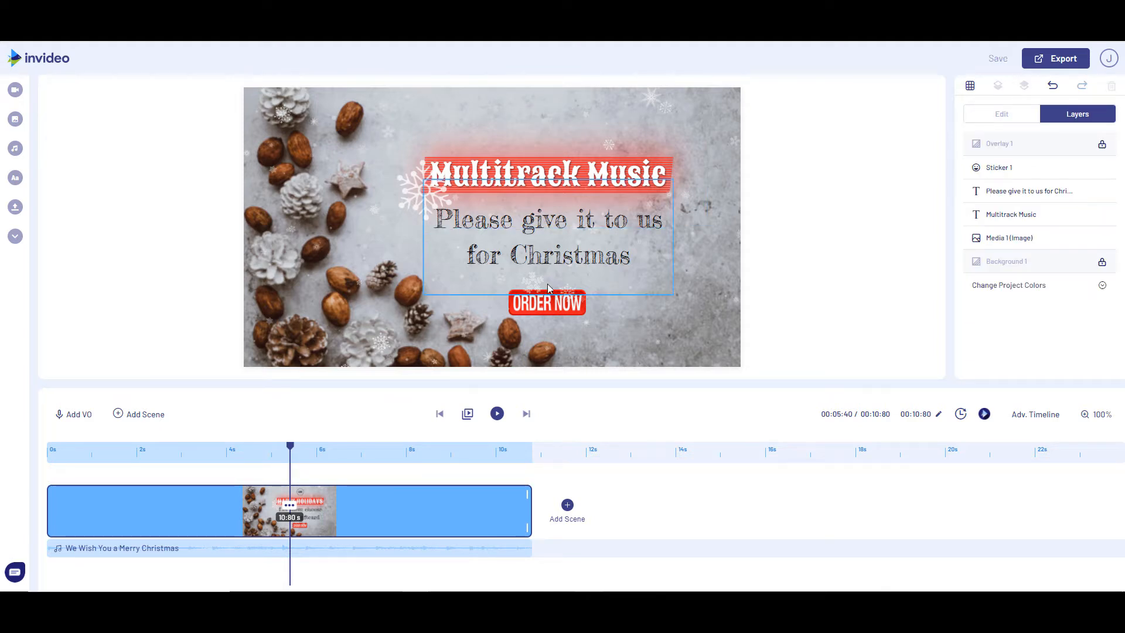
{"action": "left_click", "coordinate": [563, 312]}
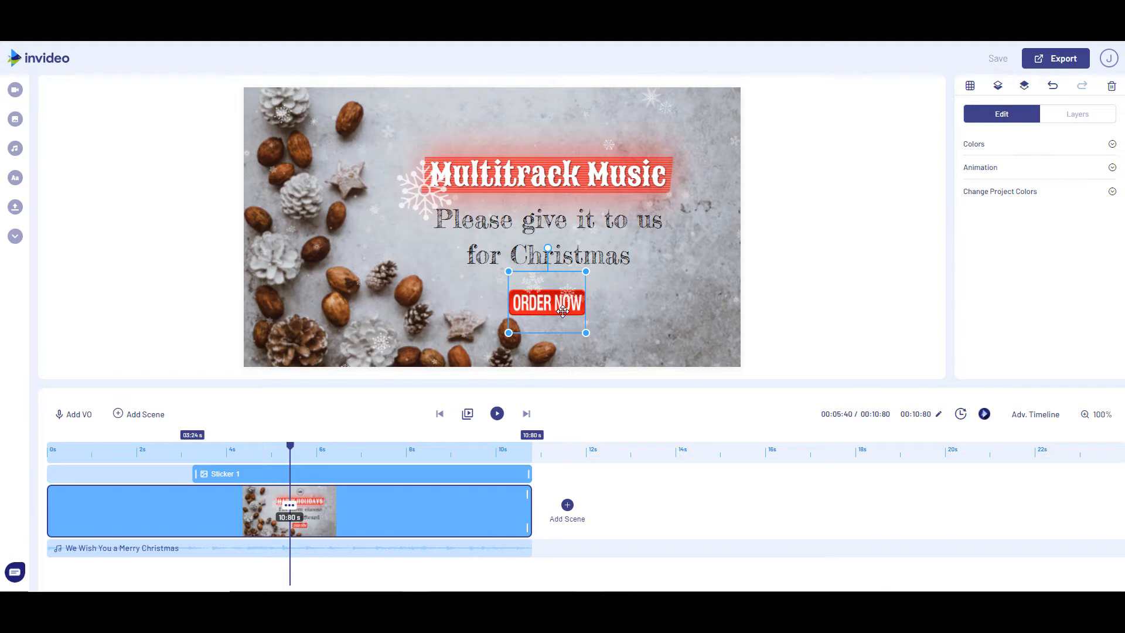
{"action": "key", "text": "Delete"}
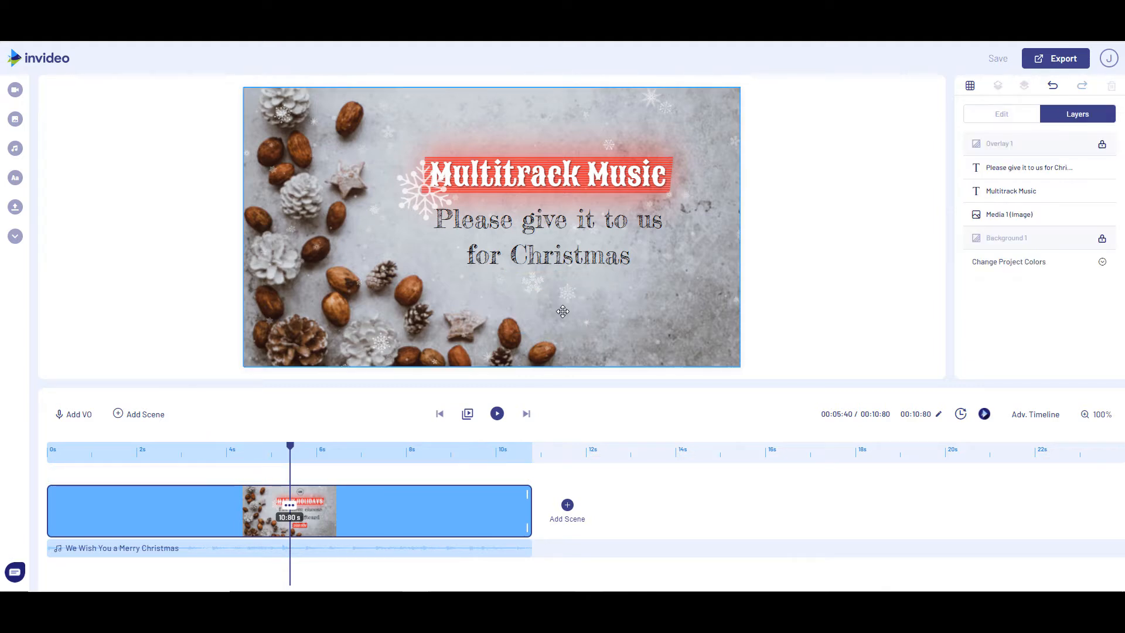
Step: Search the sticker library for "christmas"
{"action": "left_click", "coordinate": [15, 236]}
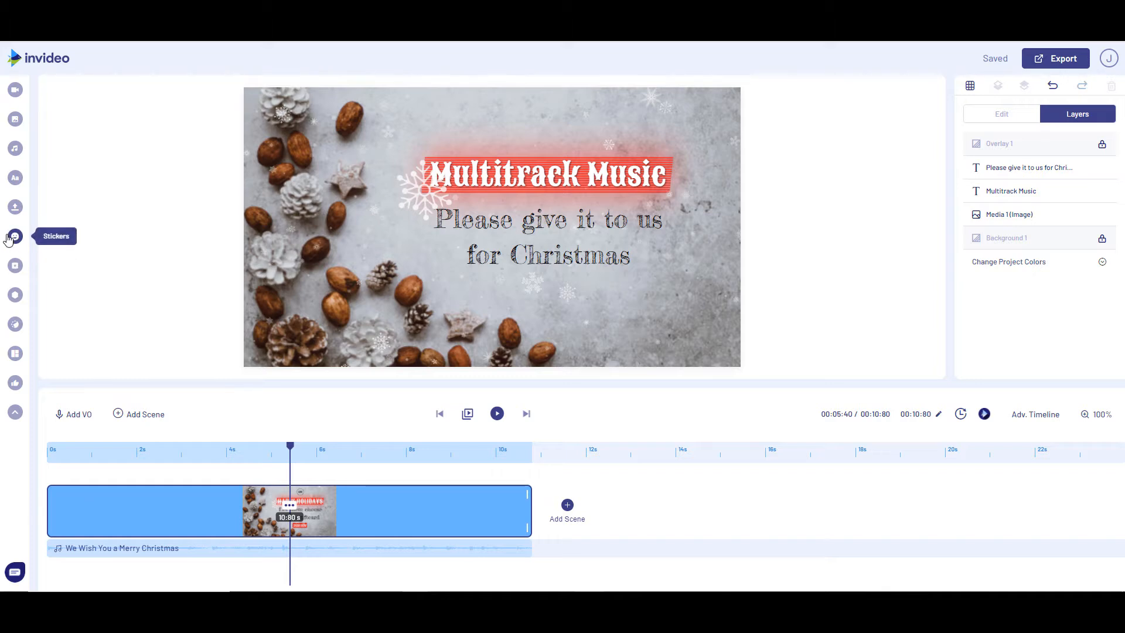
{"action": "left_click", "coordinate": [15, 237]}
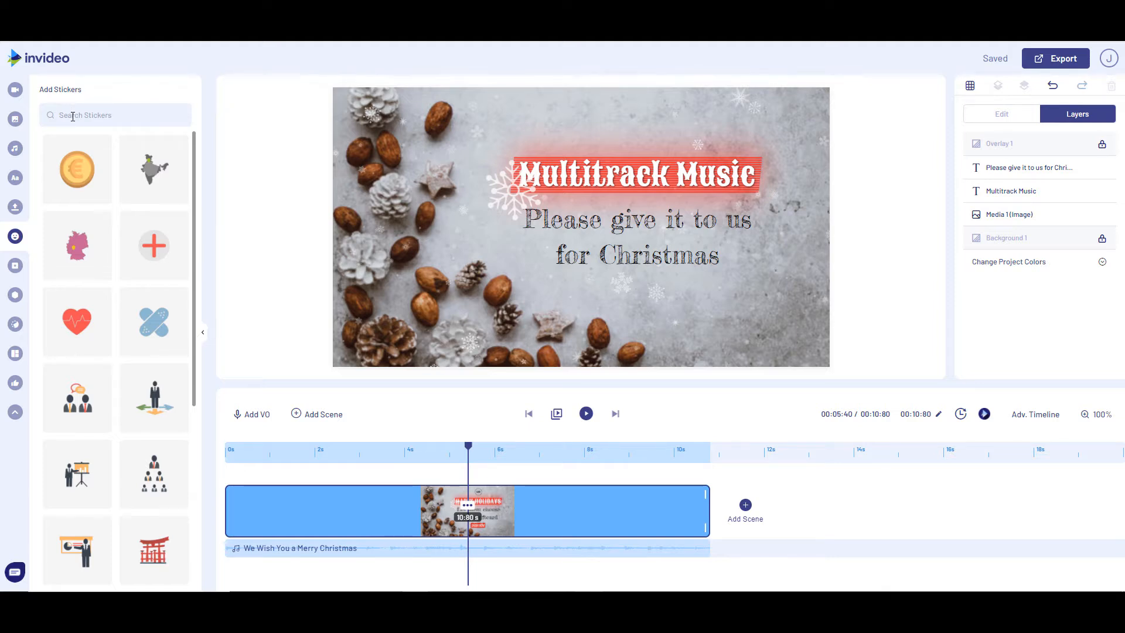
{"action": "type", "text": "christmas"}
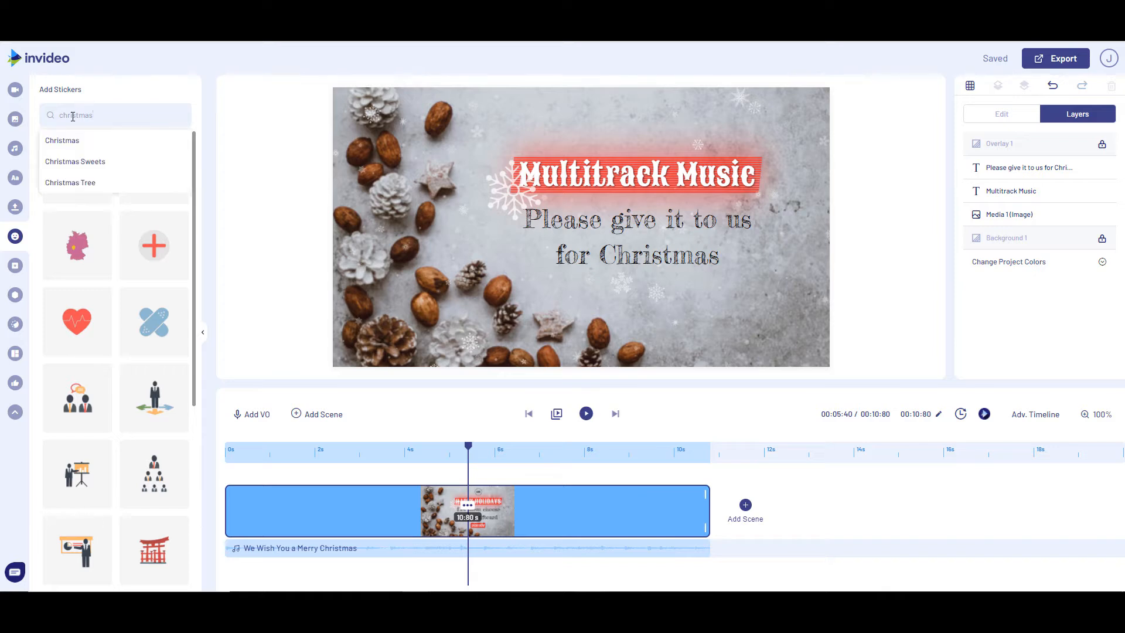
{"action": "key", "text": "Return"}
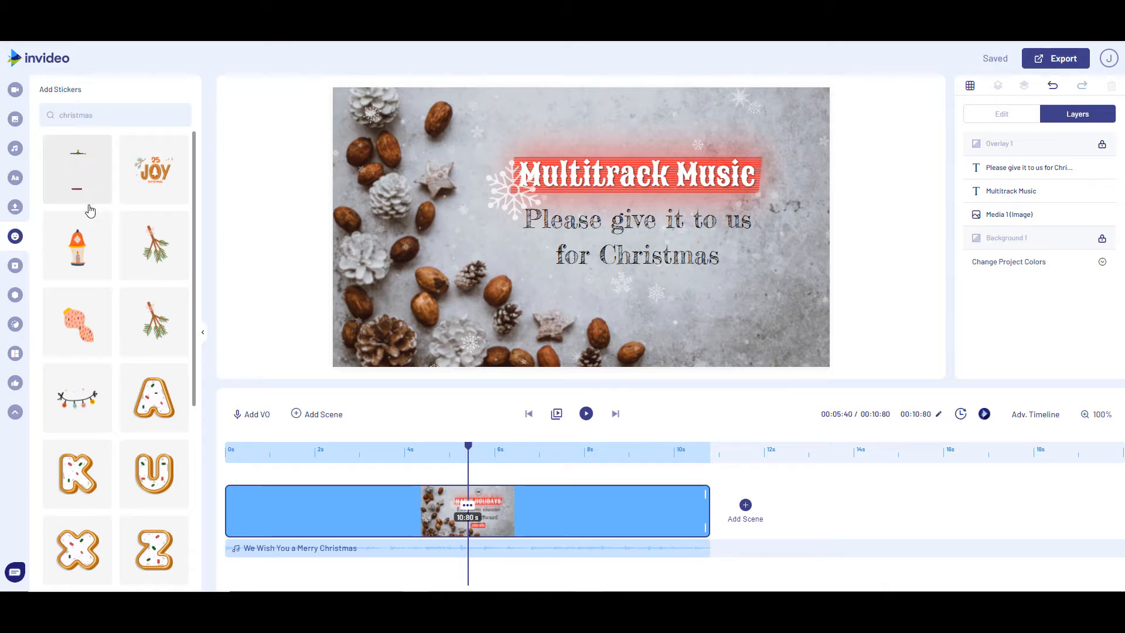
Step: Add the golden bells sticker slightly enlarged above the heading, and an enlarged striped gift box sticker below the word "Christmas"
{"action": "scroll", "coordinate": [91, 235], "scroll_direction": "down", "scroll_amount": 5}
{"action": "scroll", "coordinate": [91, 267], "scroll_direction": "down", "scroll_amount": 6}
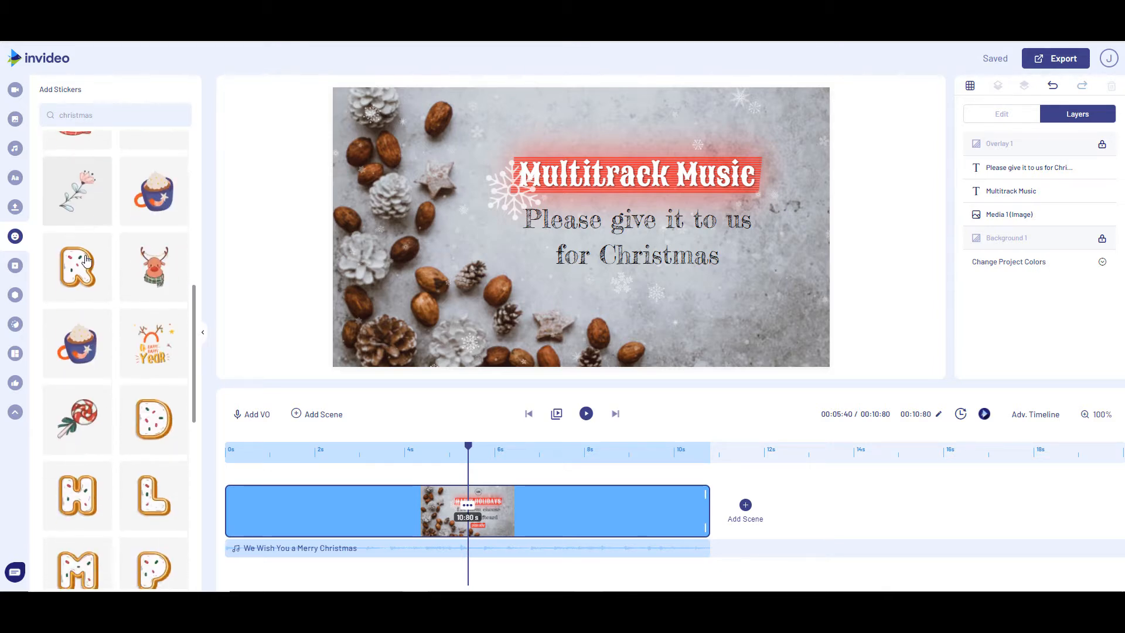
{"action": "scroll", "coordinate": [85, 262], "scroll_direction": "down", "scroll_amount": 9}
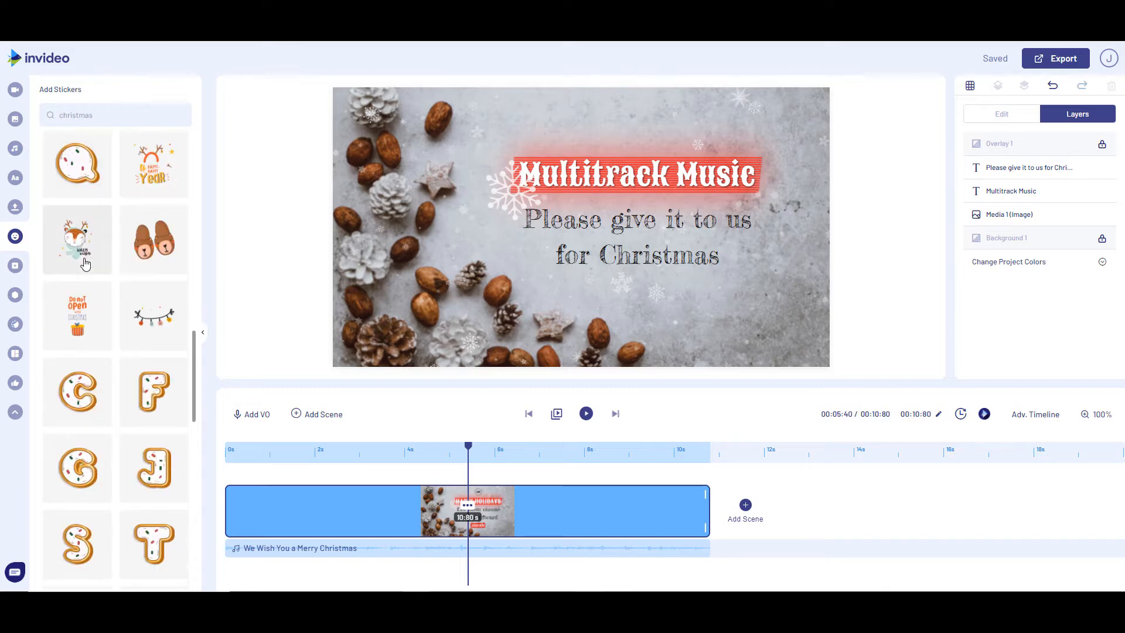
{"action": "scroll", "coordinate": [84, 265], "scroll_direction": "down", "scroll_amount": 6}
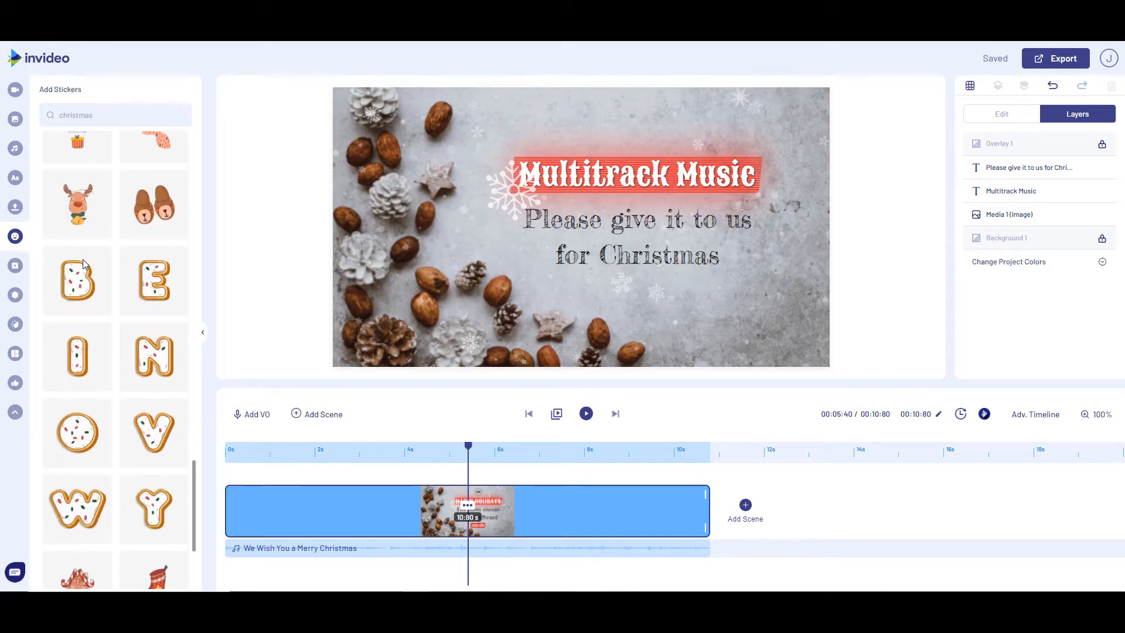
{"action": "scroll", "coordinate": [77, 260], "scroll_direction": "down", "scroll_amount": 10}
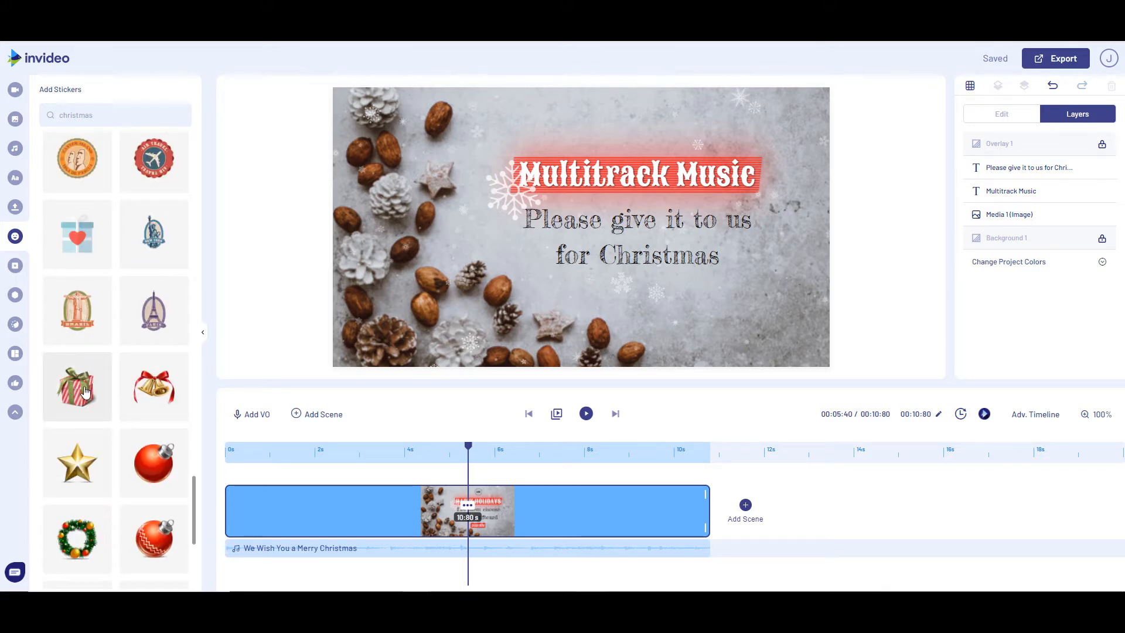
{"action": "left_click", "coordinate": [150, 387]}
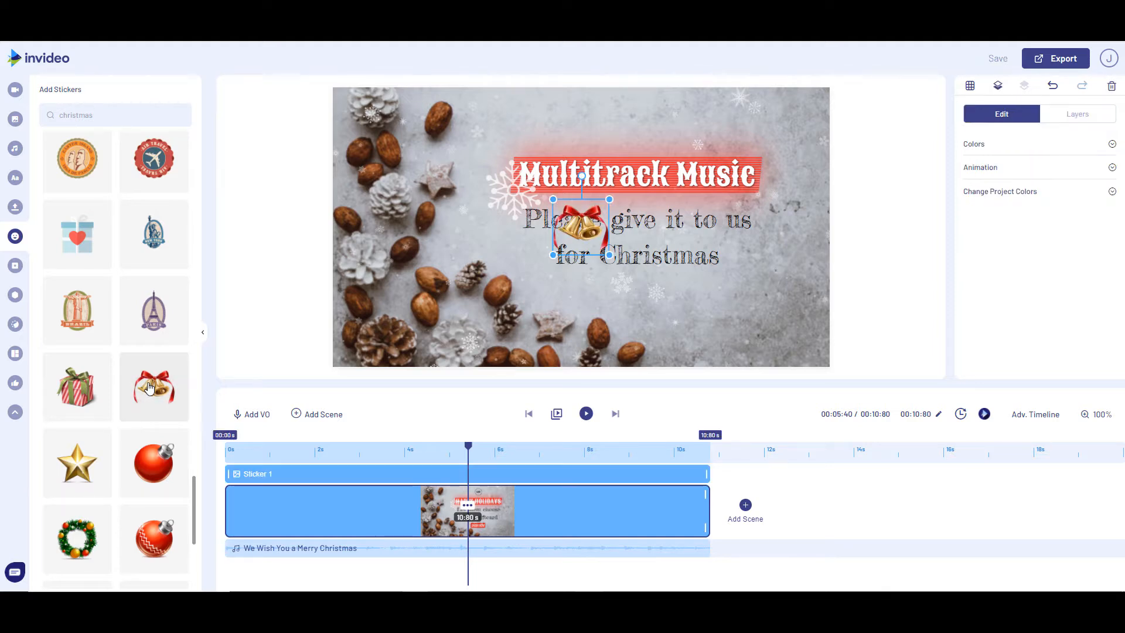
{"action": "left_click_drag", "start_coordinate": [590, 231], "coordinate": [635, 124]}
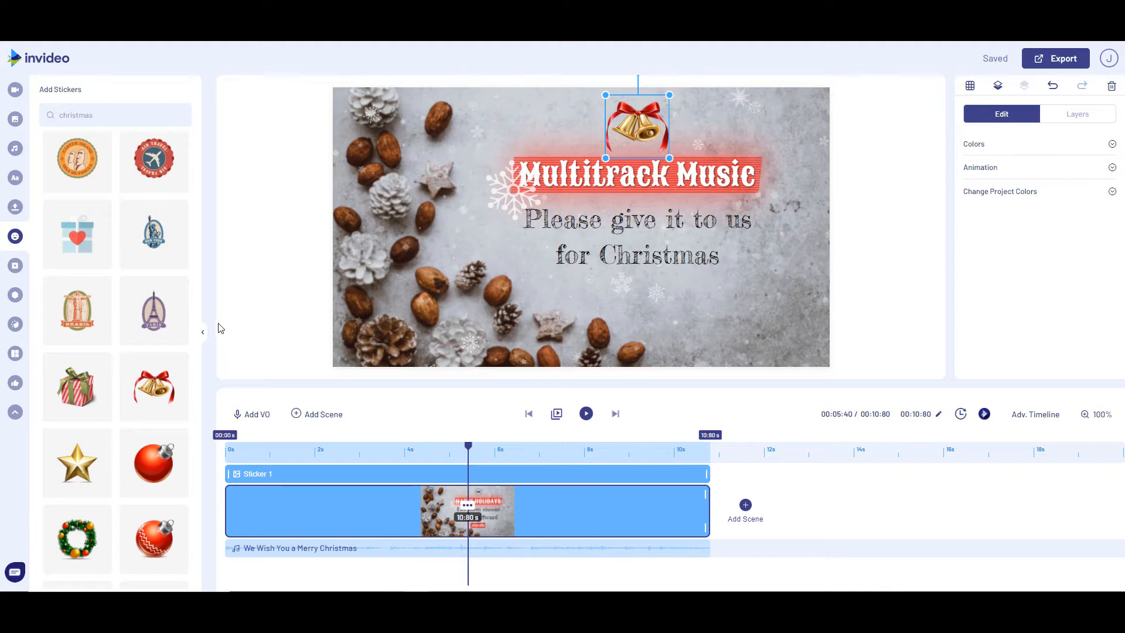
{"action": "left_click", "coordinate": [77, 386]}
{"action": "left_click_drag", "start_coordinate": [575, 223], "coordinate": [729, 350]}
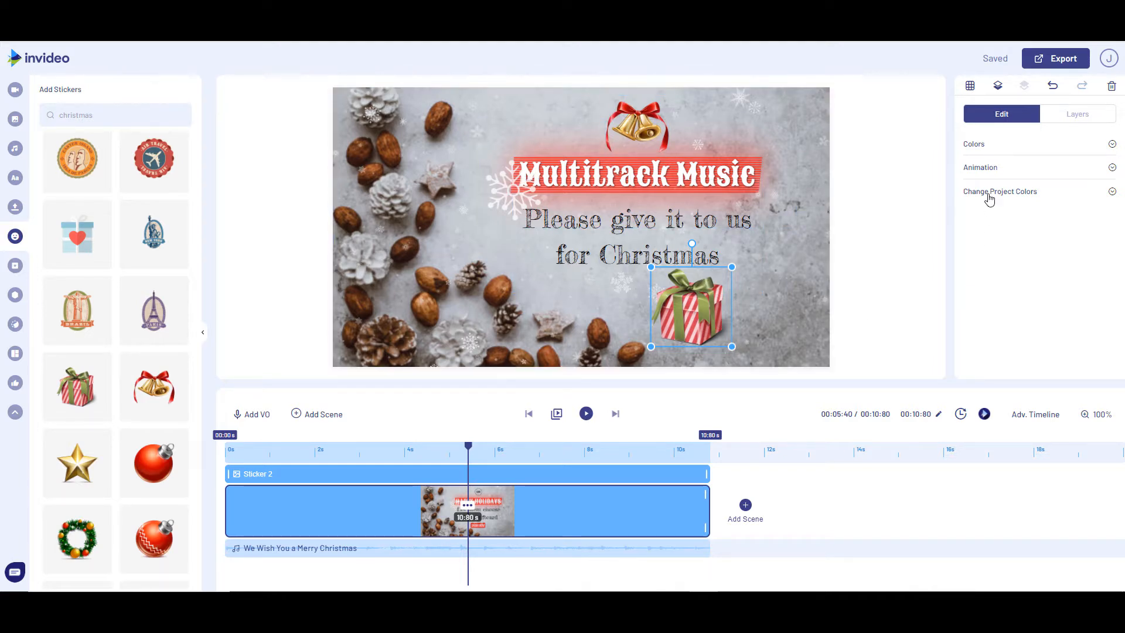
Step: Give the striped gift box sticker the "The Flight From Up" entrance animation and lengthen the animation's duration
{"action": "left_click", "coordinate": [970, 171]}
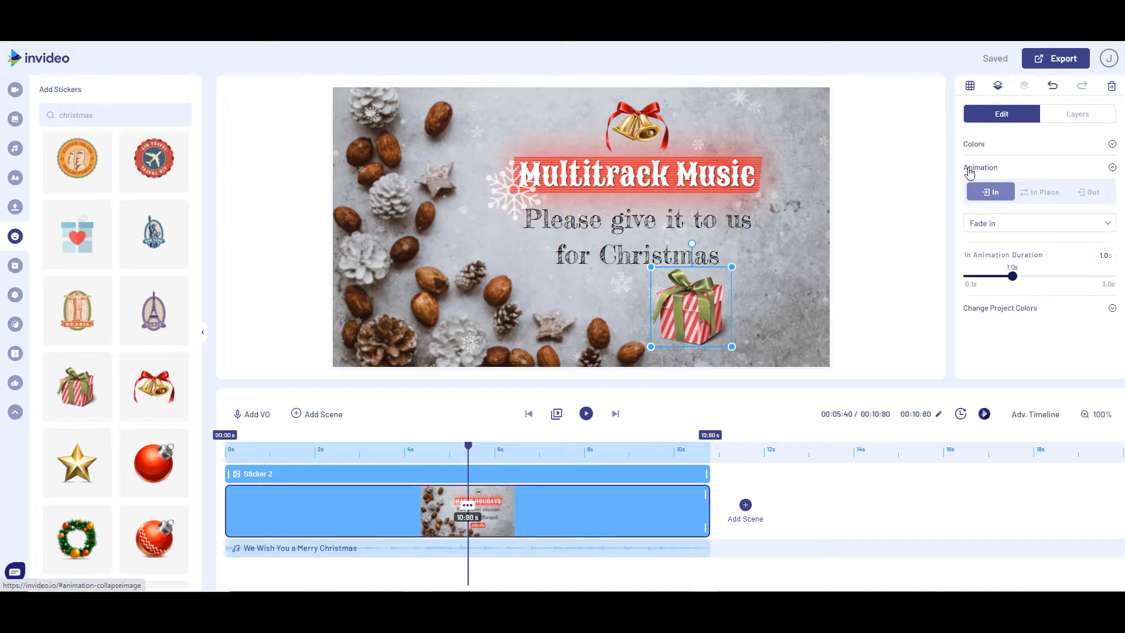
{"action": "left_click", "coordinate": [1023, 227]}
{"action": "scroll", "coordinate": [990, 287], "scroll_direction": "down", "scroll_amount": 3}
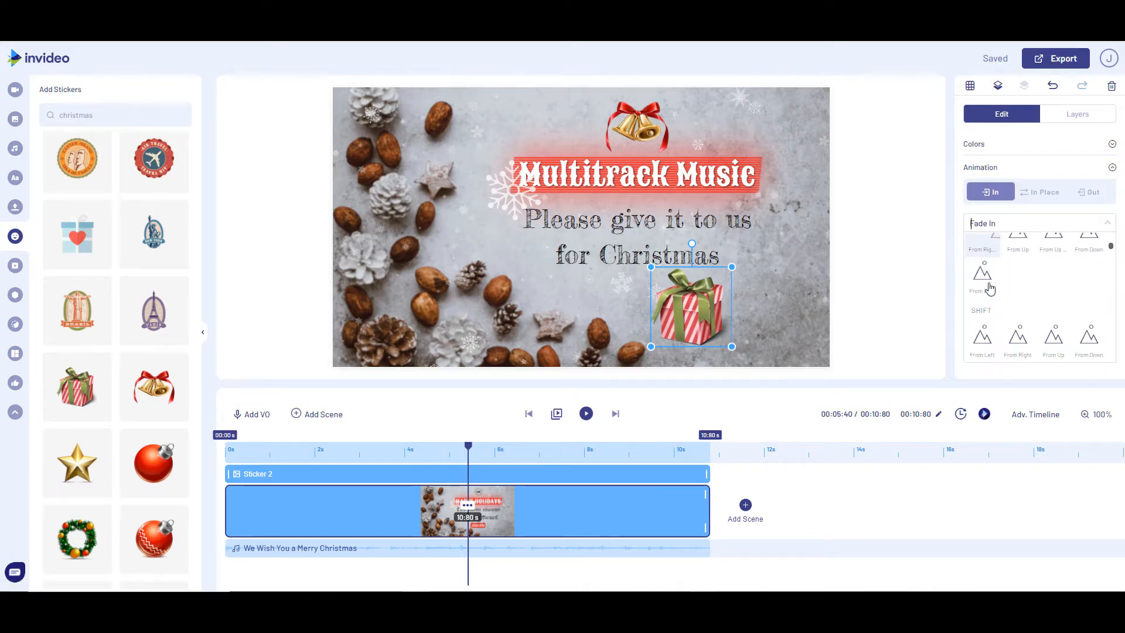
{"action": "scroll", "coordinate": [990, 287], "scroll_direction": "down", "scroll_amount": 2}
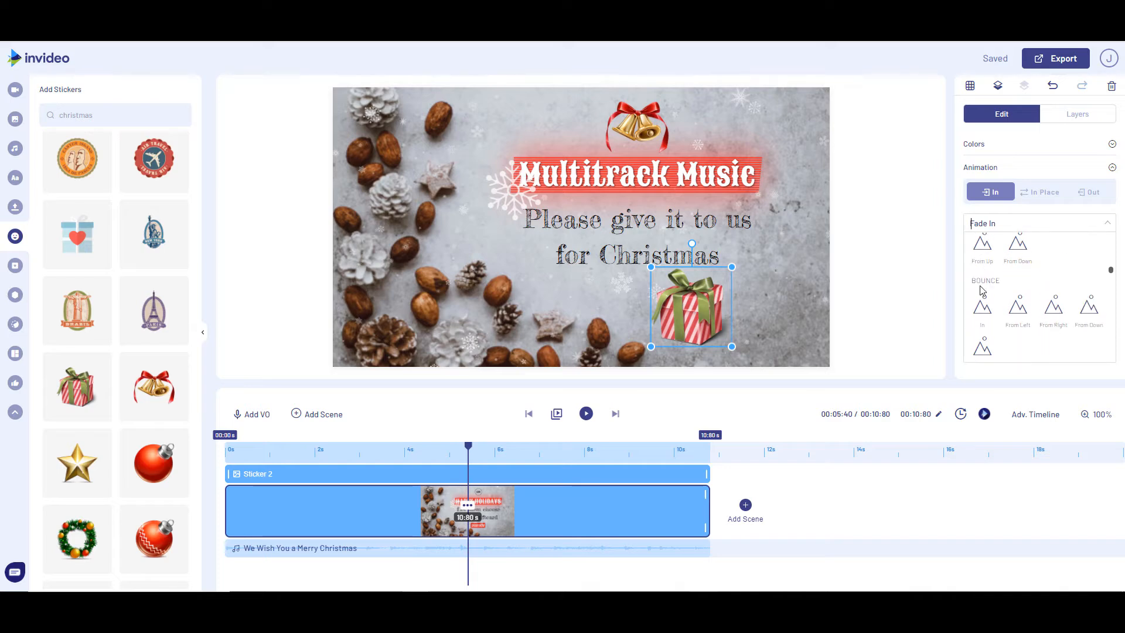
{"action": "scroll", "coordinate": [982, 290], "scroll_direction": "down", "scroll_amount": 4}
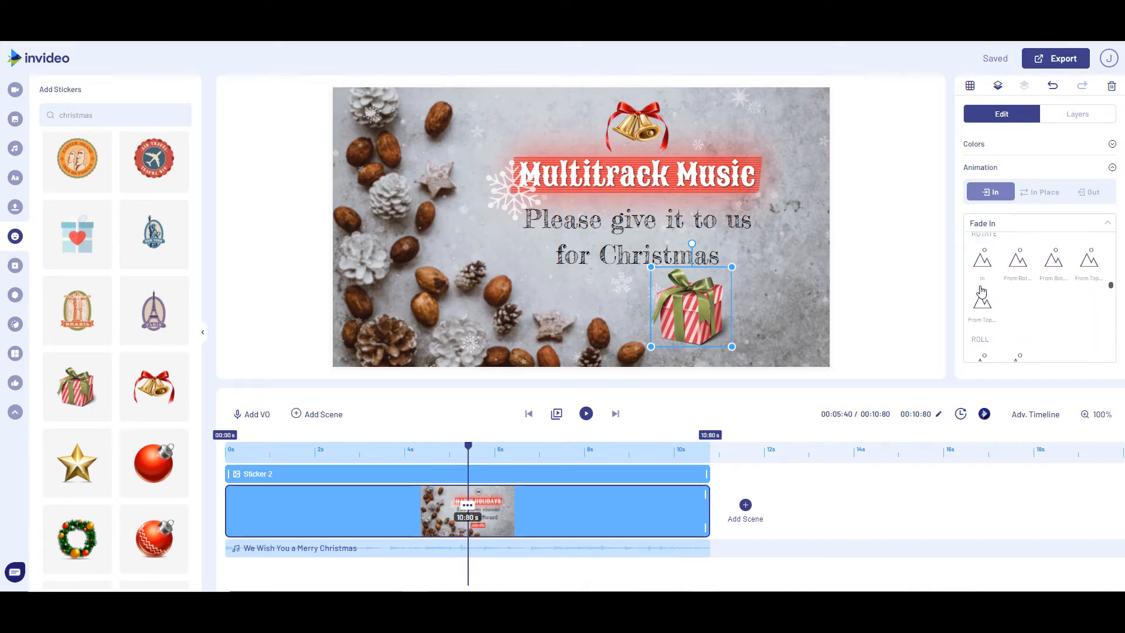
{"action": "scroll", "coordinate": [982, 290], "scroll_direction": "down", "scroll_amount": 3}
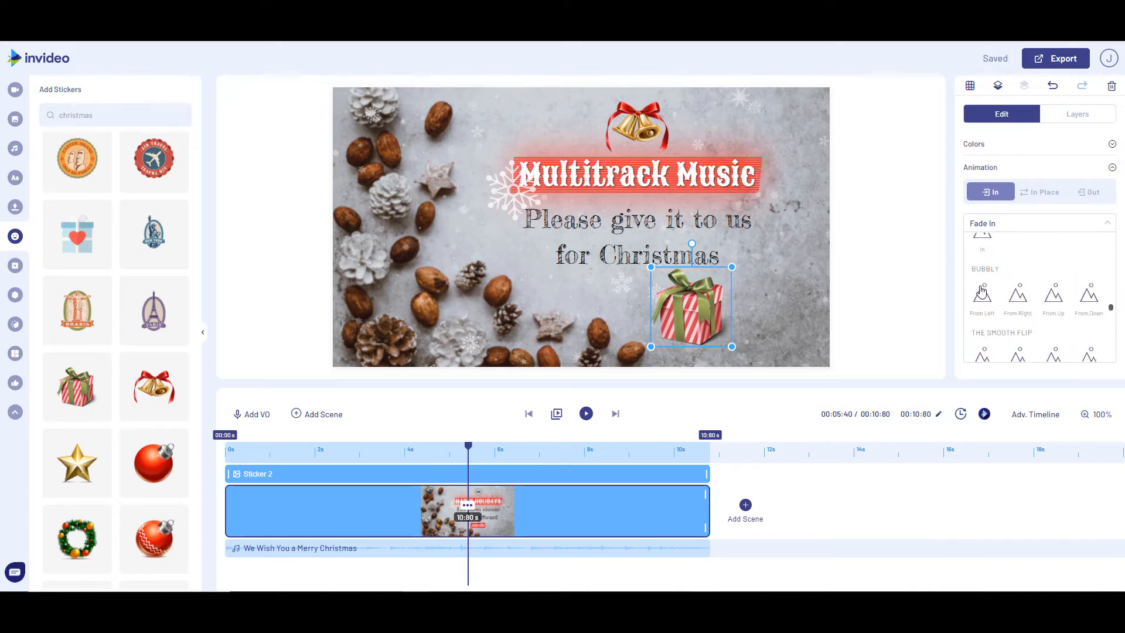
{"action": "scroll", "coordinate": [982, 290], "scroll_direction": "down", "scroll_amount": 4}
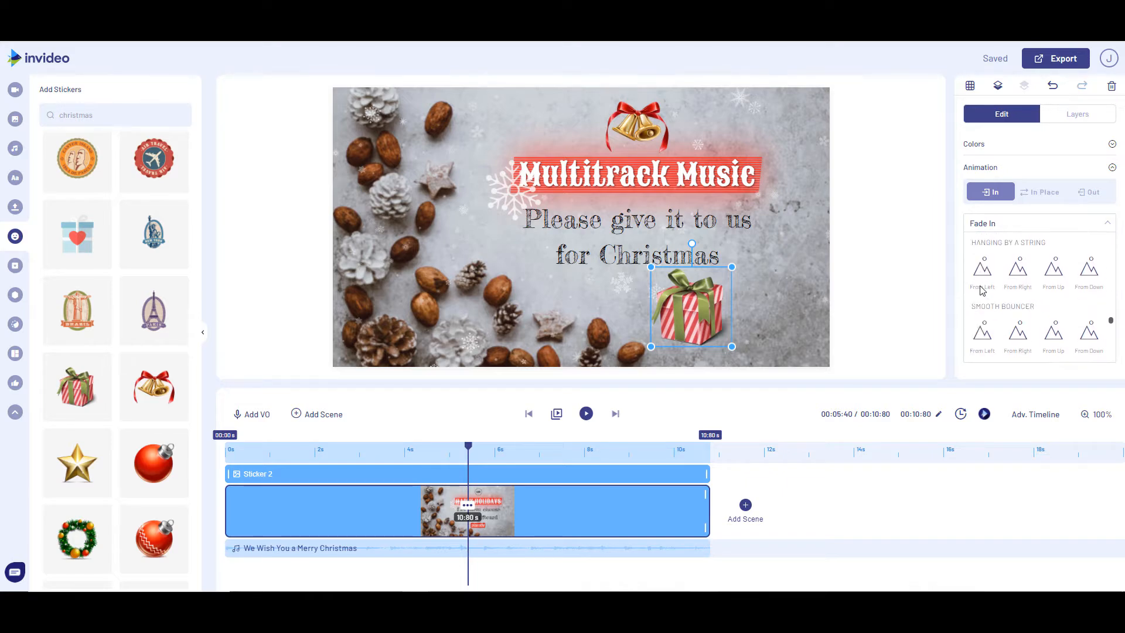
{"action": "scroll", "coordinate": [982, 290], "scroll_direction": "down", "scroll_amount": 4}
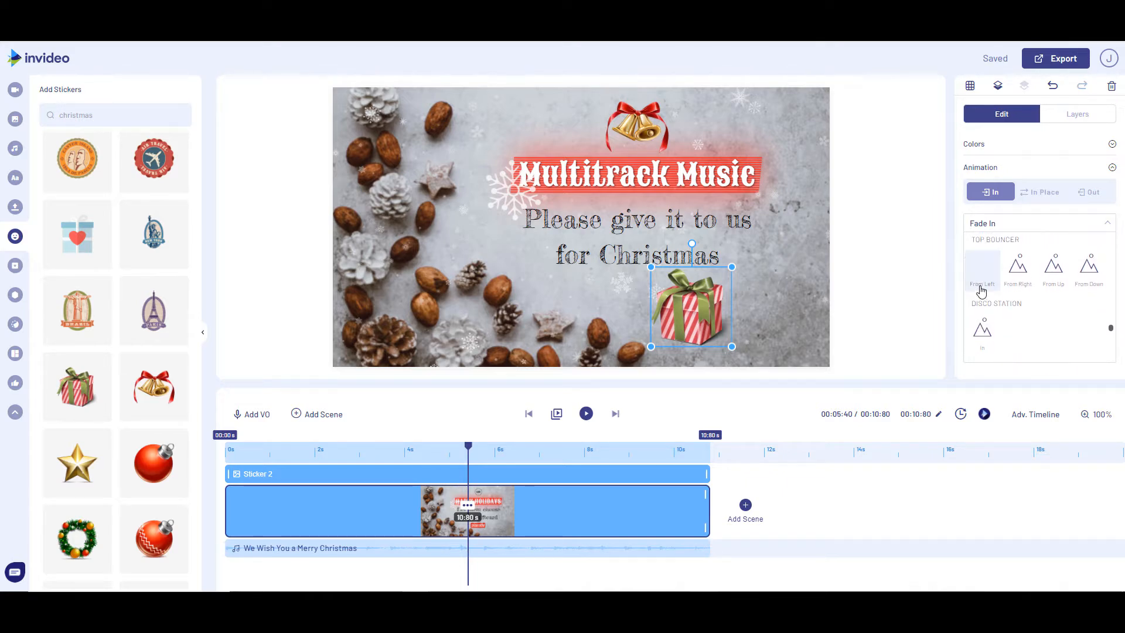
{"action": "scroll", "coordinate": [982, 290], "scroll_direction": "down", "scroll_amount": 4}
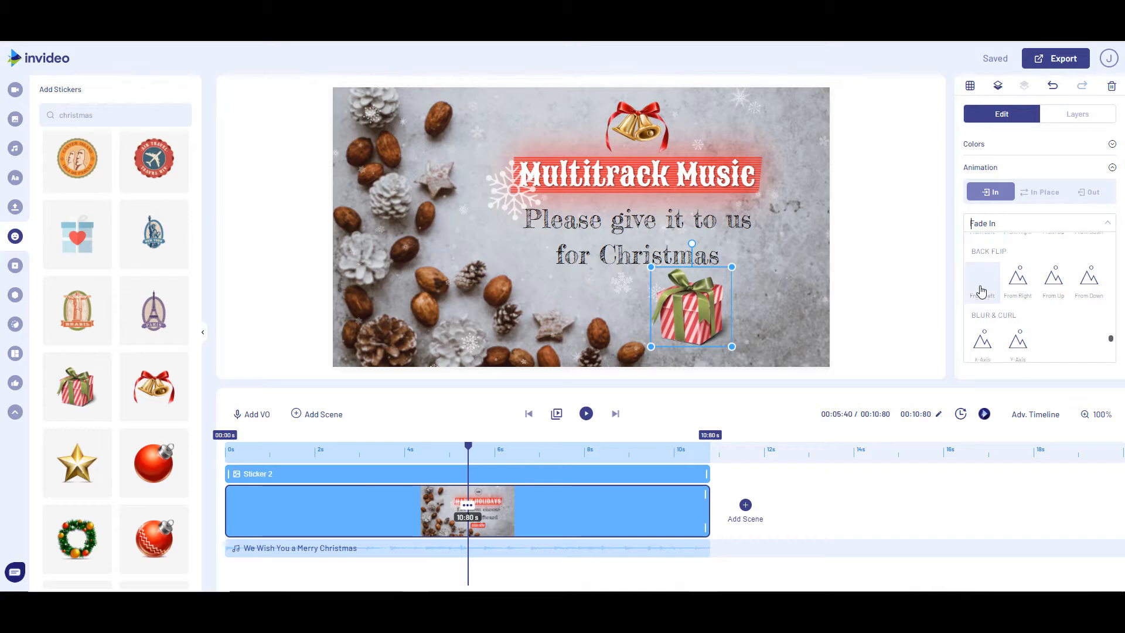
{"action": "scroll", "coordinate": [982, 292], "scroll_direction": "down", "scroll_amount": 3}
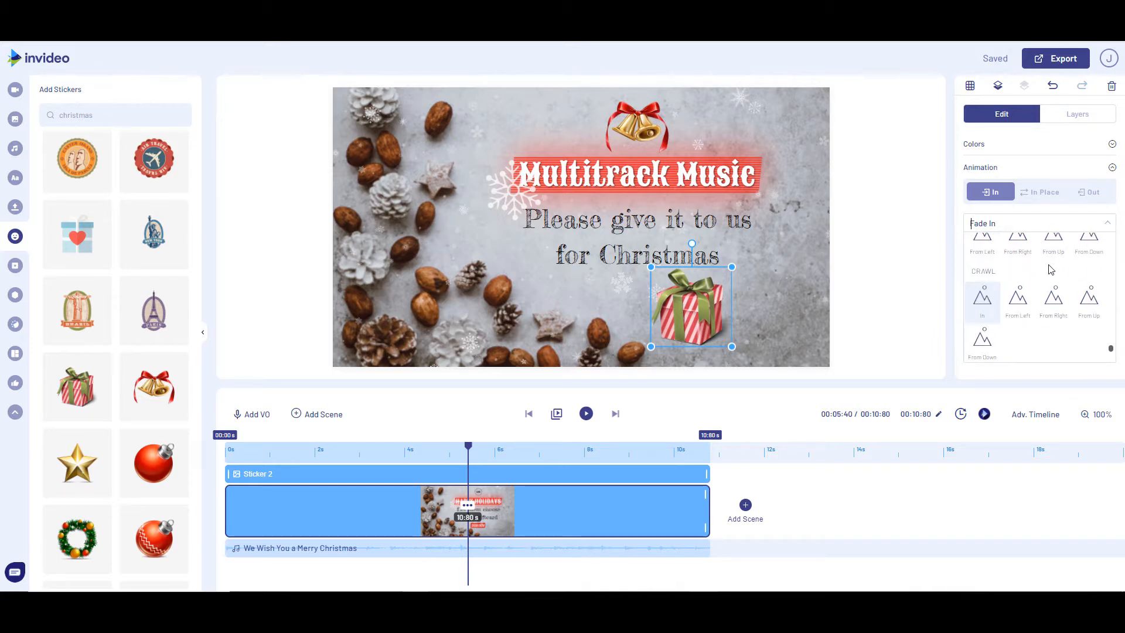
{"action": "scroll", "coordinate": [1049, 281], "scroll_direction": "up", "scroll_amount": 1}
{"action": "left_click", "coordinate": [1050, 296]}
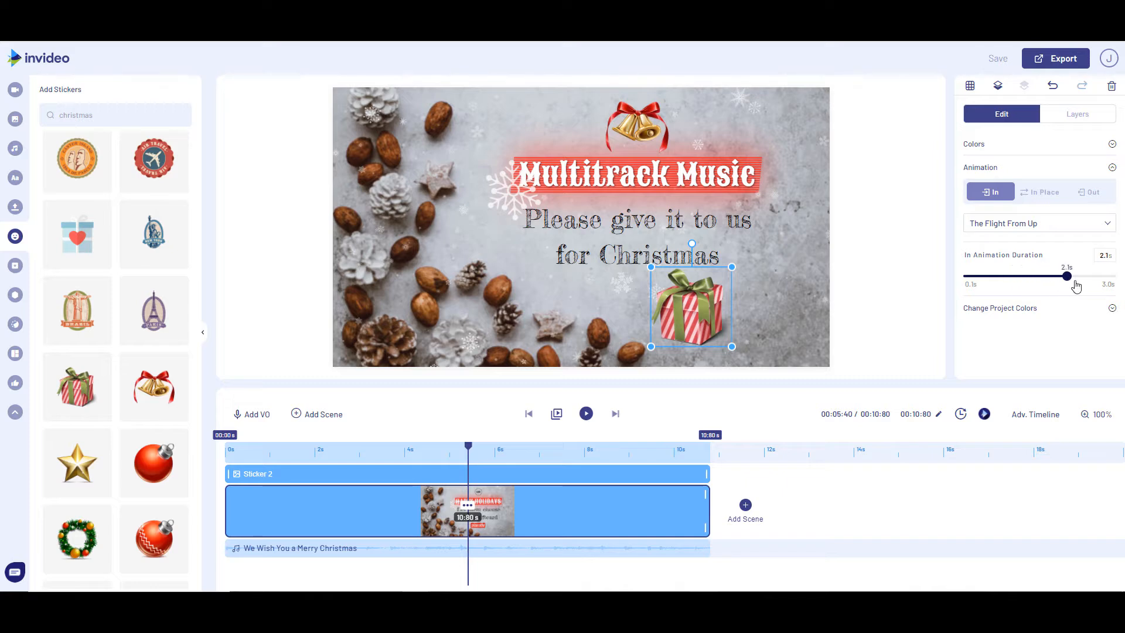
{"action": "left_click_drag", "start_coordinate": [1077, 285], "coordinate": [1097, 285]}
Step: Give the golden bells sticker the "Happy Landing From Down" entrance animation with a duration of 2.8 s
{"action": "left_click", "coordinate": [608, 129]}
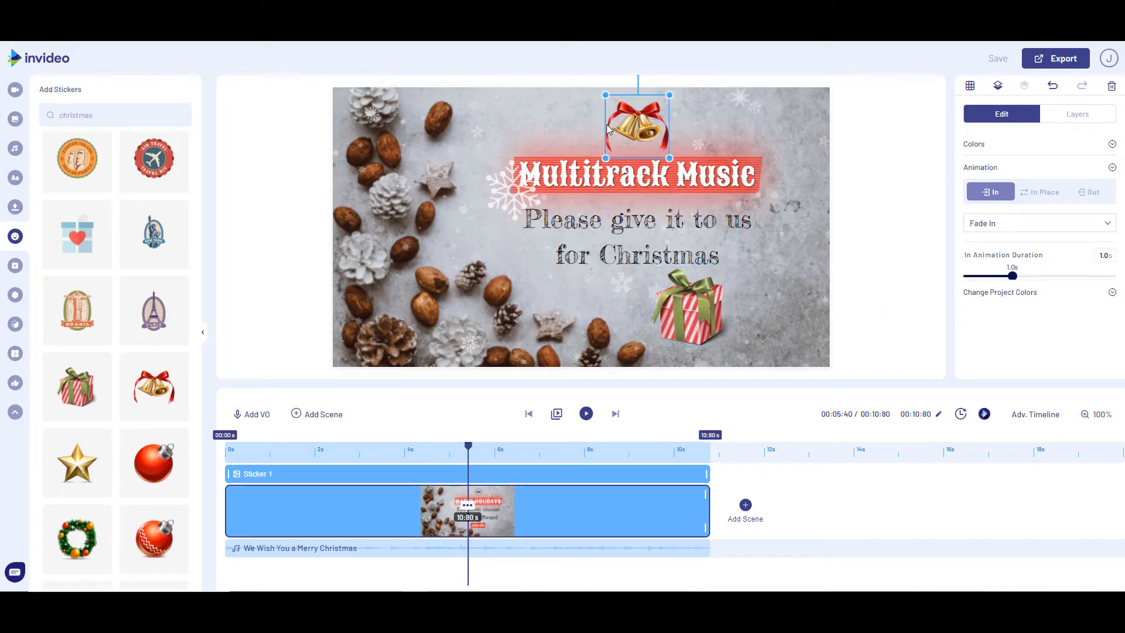
{"action": "left_click", "coordinate": [982, 170]}
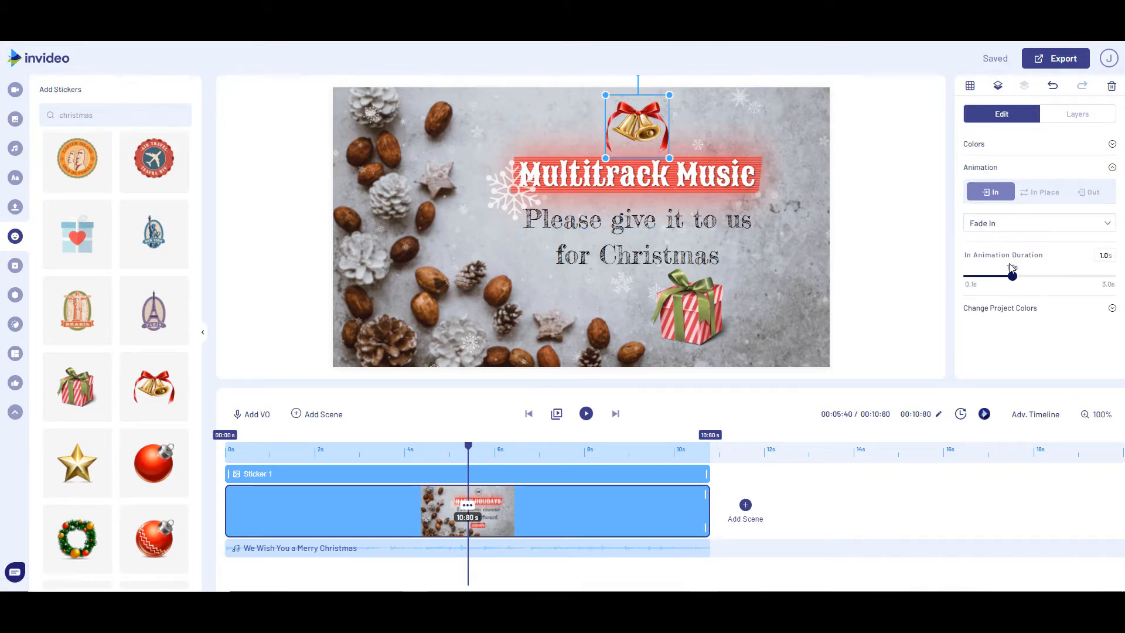
{"action": "left_click", "coordinate": [1006, 228]}
{"action": "scroll", "coordinate": [994, 299], "scroll_direction": "down", "scroll_amount": 3}
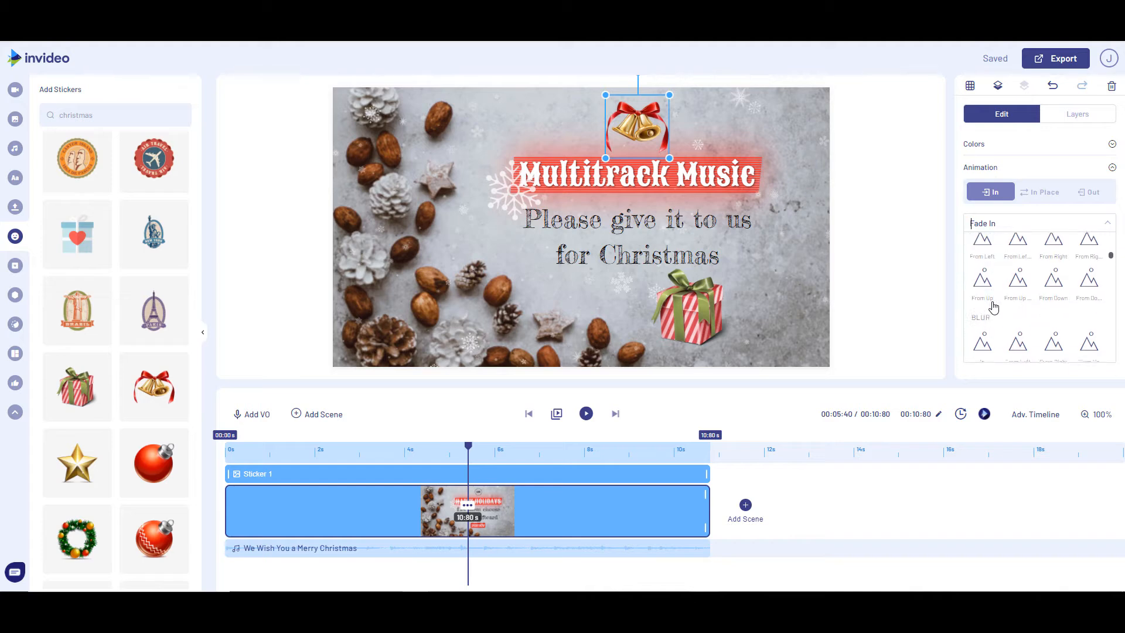
{"action": "scroll", "coordinate": [994, 305], "scroll_direction": "down", "scroll_amount": 4}
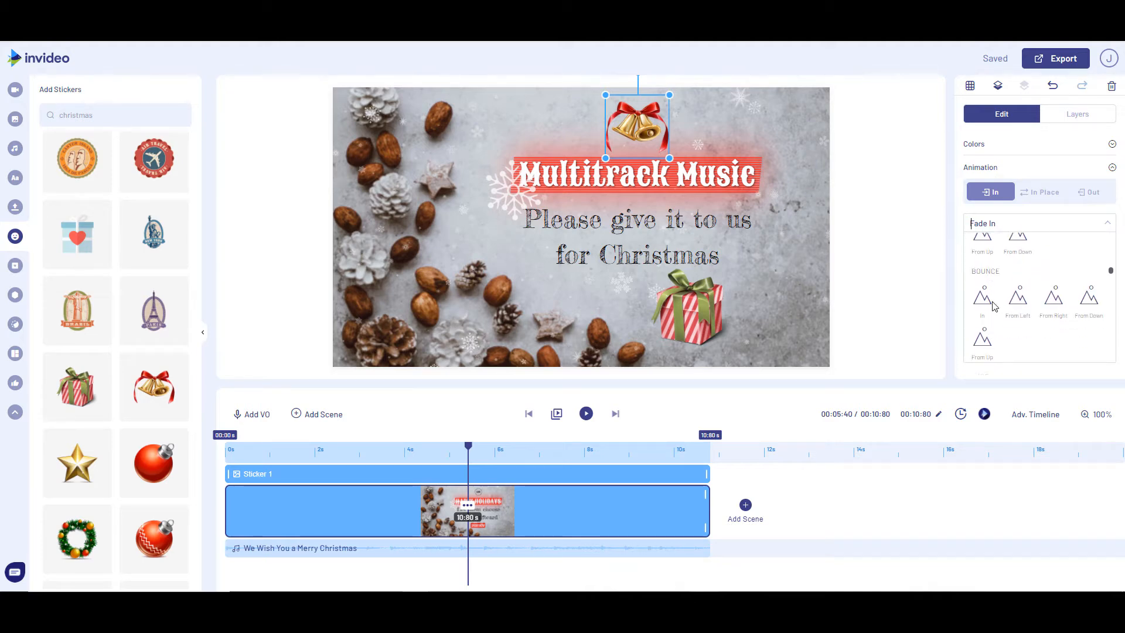
{"action": "scroll", "coordinate": [994, 306], "scroll_direction": "down", "scroll_amount": 4}
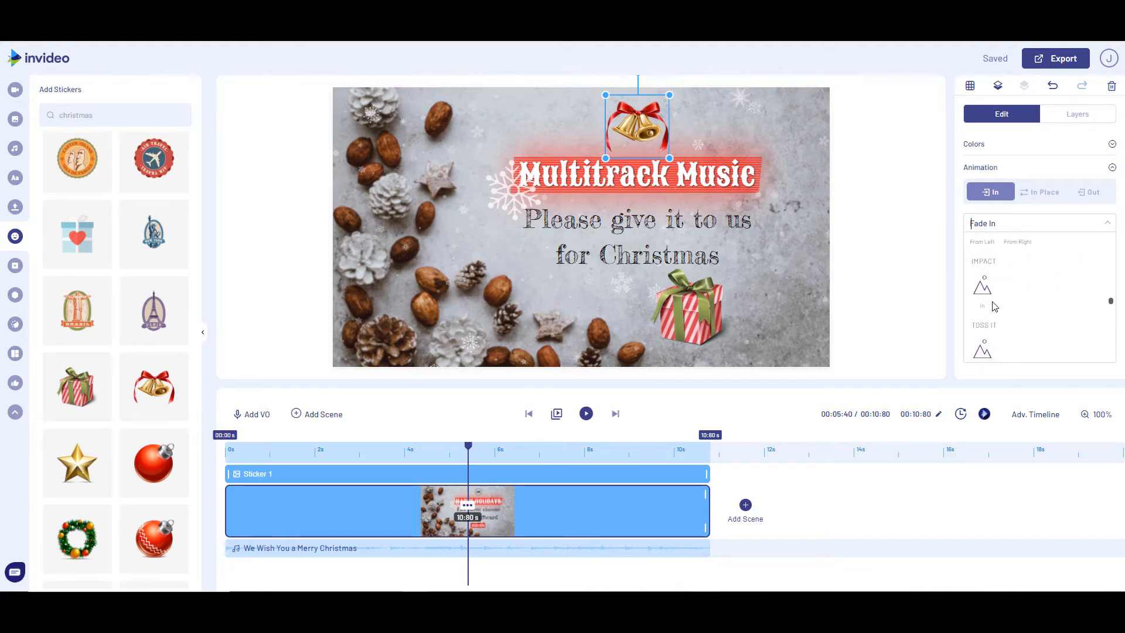
{"action": "scroll", "coordinate": [995, 306], "scroll_direction": "down", "scroll_amount": 5}
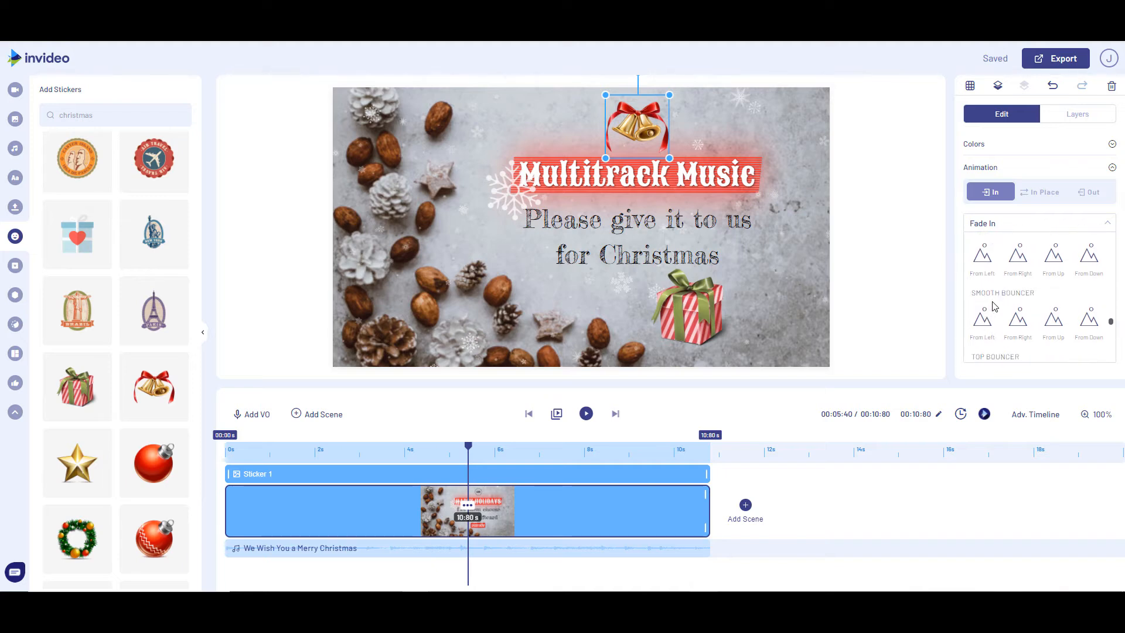
{"action": "scroll", "coordinate": [994, 305], "scroll_direction": "down", "scroll_amount": 5}
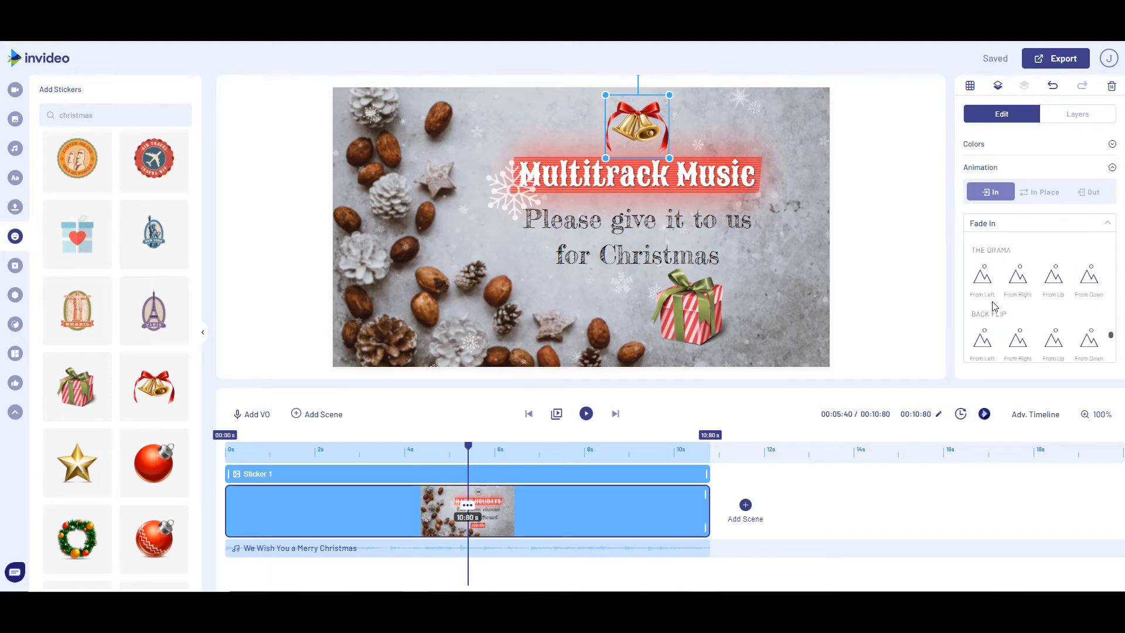
{"action": "scroll", "coordinate": [995, 307], "scroll_direction": "down", "scroll_amount": 1}
{"action": "scroll", "coordinate": [994, 306], "scroll_direction": "down", "scroll_amount": 2}
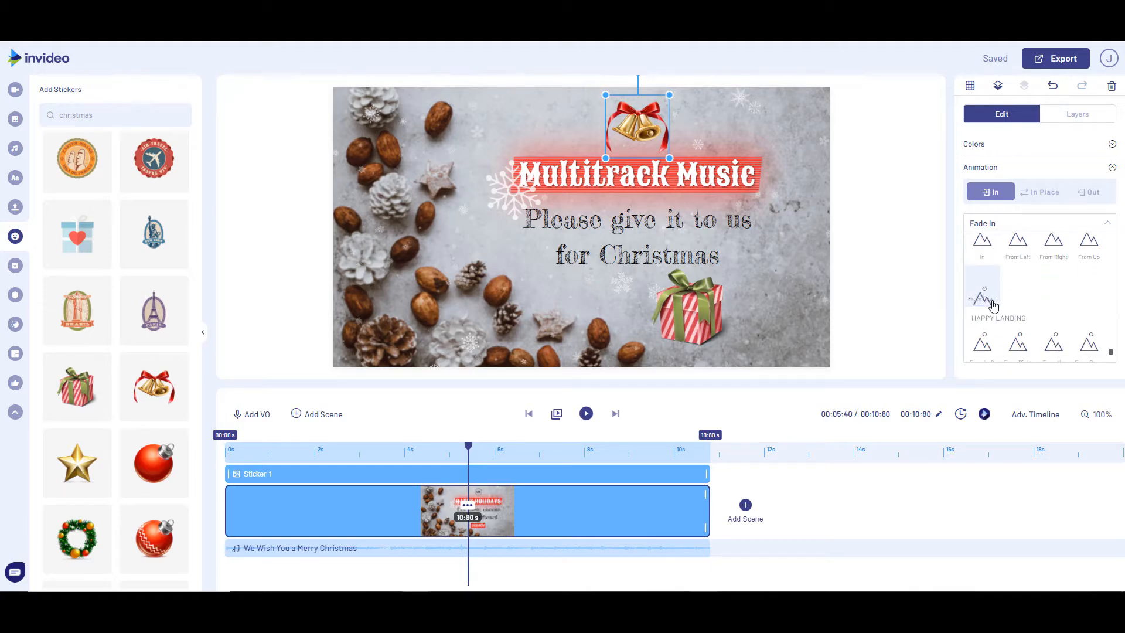
{"action": "scroll", "coordinate": [995, 305], "scroll_direction": "down", "scroll_amount": 1}
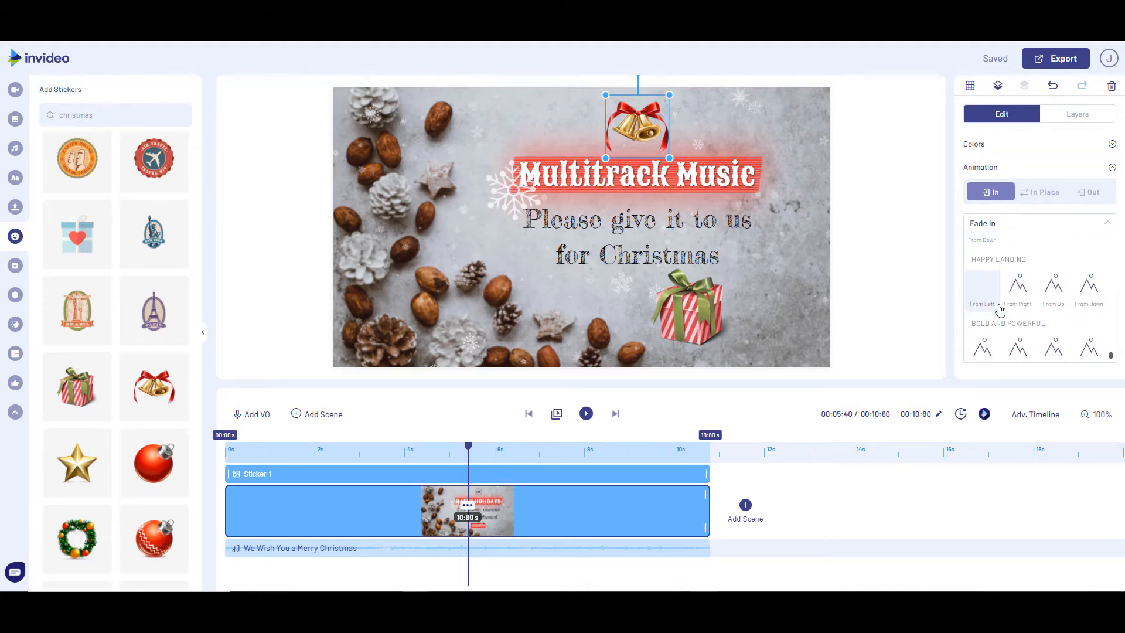
{"action": "scroll", "coordinate": [1026, 320], "scroll_direction": "down", "scroll_amount": 1}
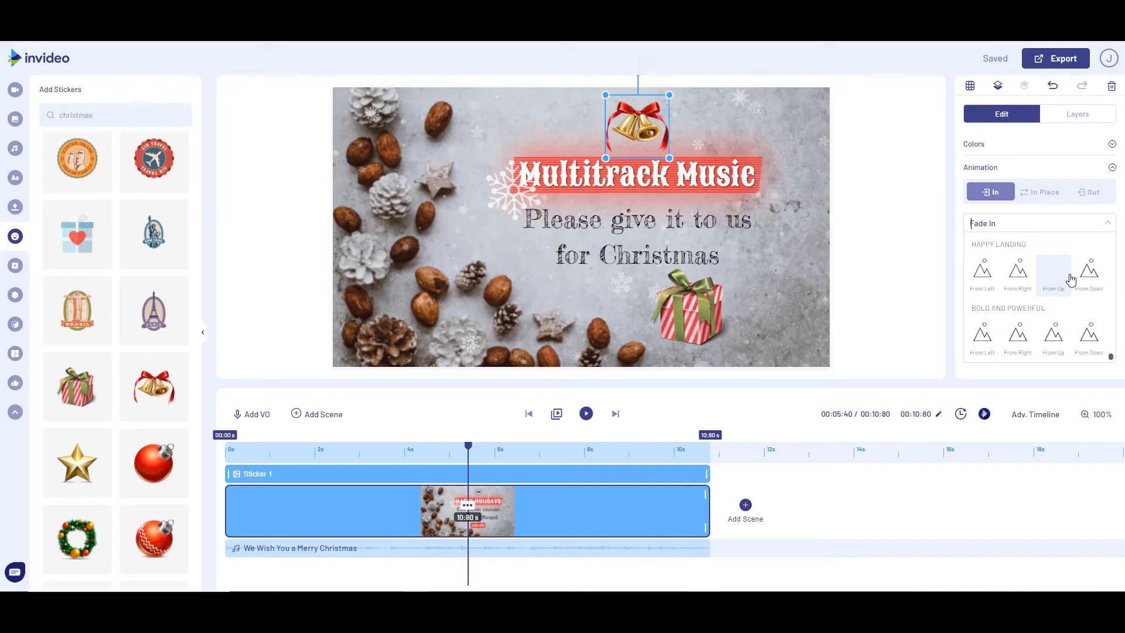
{"action": "left_click", "coordinate": [1089, 273]}
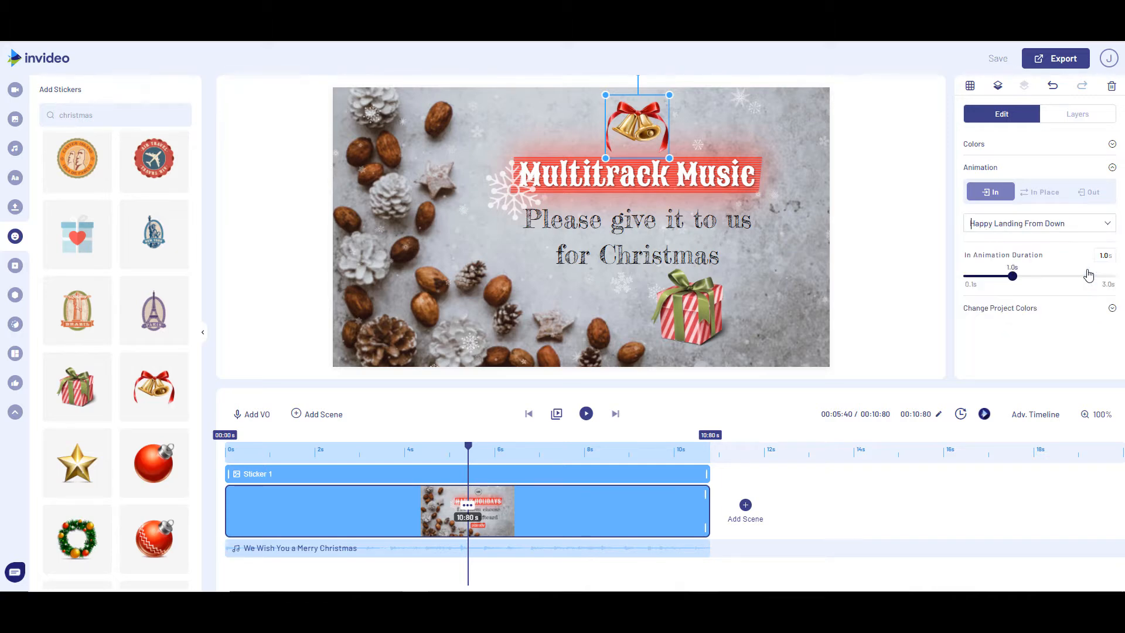
{"action": "left_click_drag", "start_coordinate": [1031, 282], "coordinate": [1097, 288]}
Step: Play the scene to preview the new sticker animations
{"action": "left_click", "coordinate": [588, 414]}
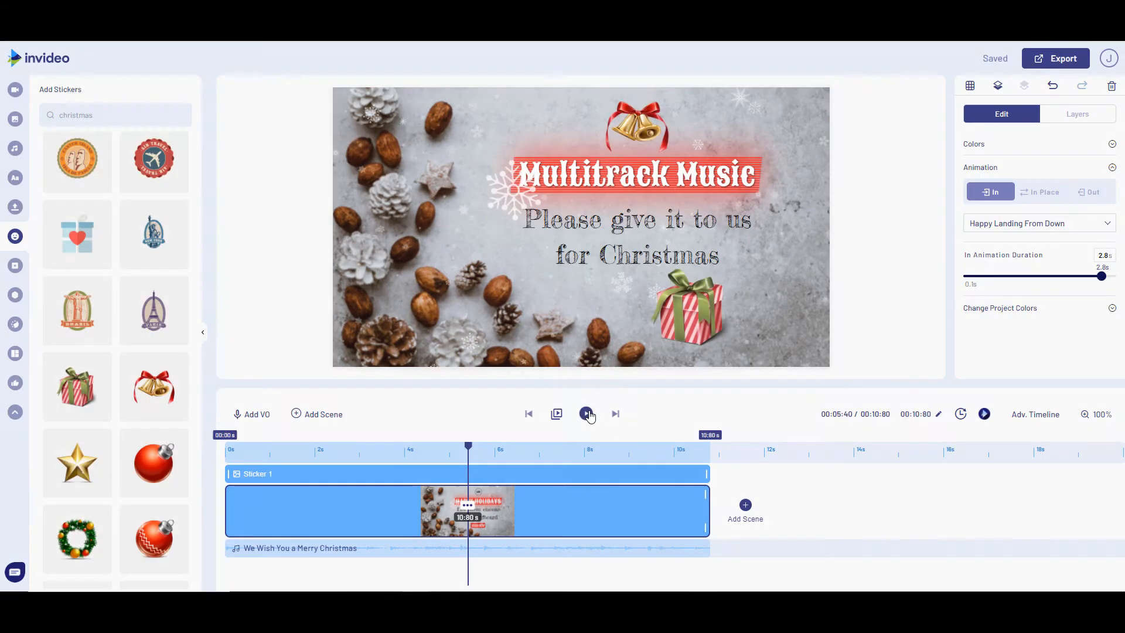
{"action": "left_click", "coordinate": [586, 414]}
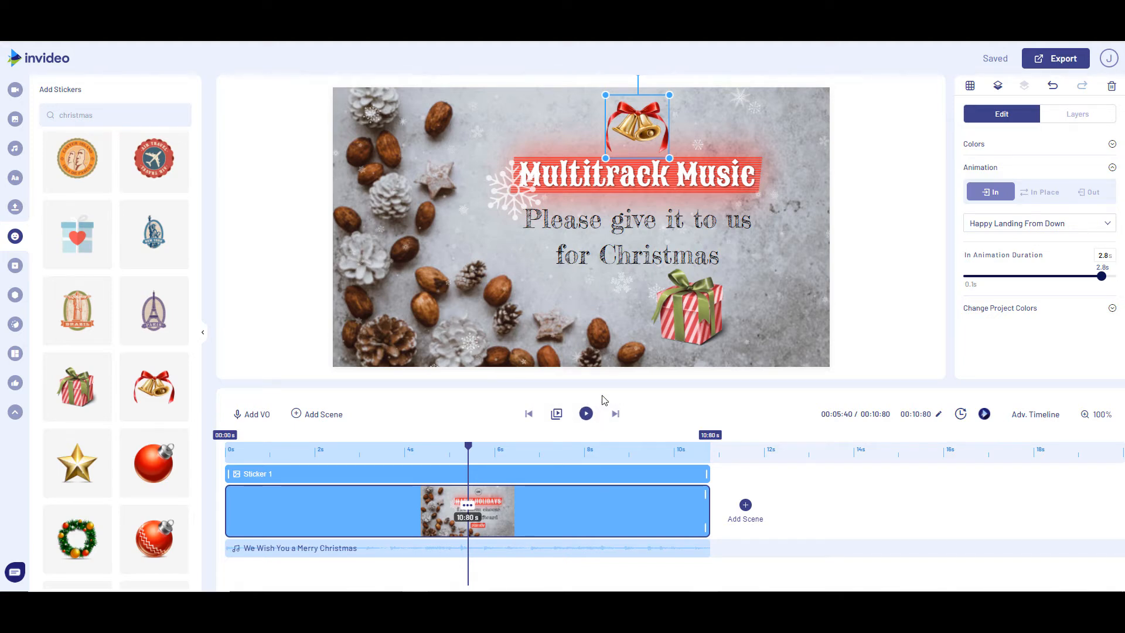
Step: Examine the editing options, volume and fade settings of the "We Wish You a Merry Christmas" music track
{"action": "left_click", "coordinate": [484, 551]}
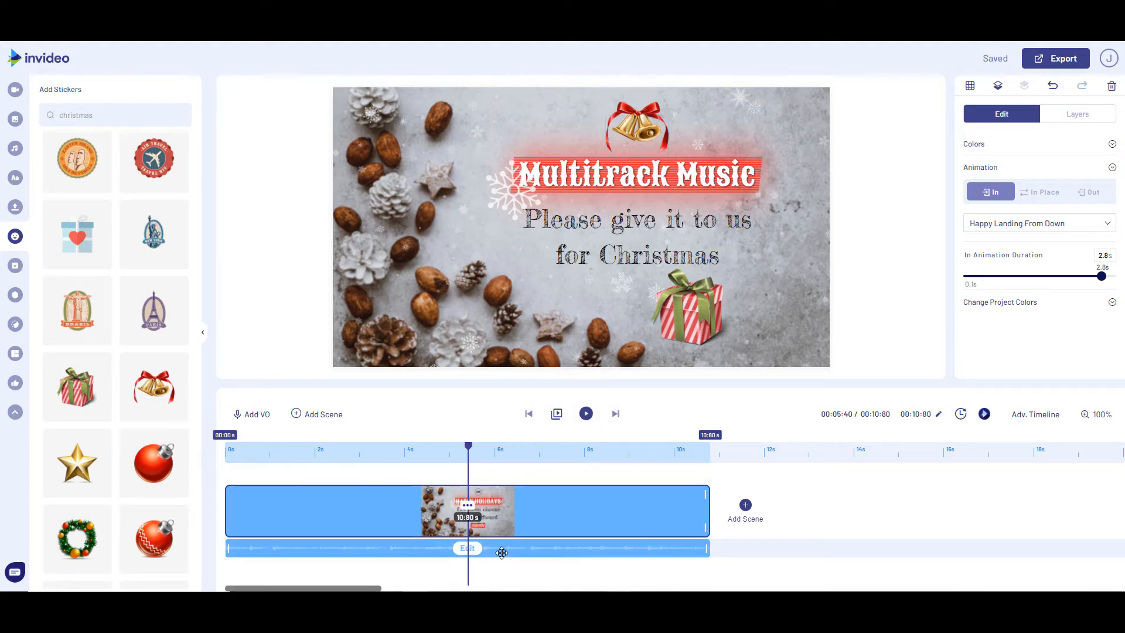
{"action": "left_click", "coordinate": [467, 548]}
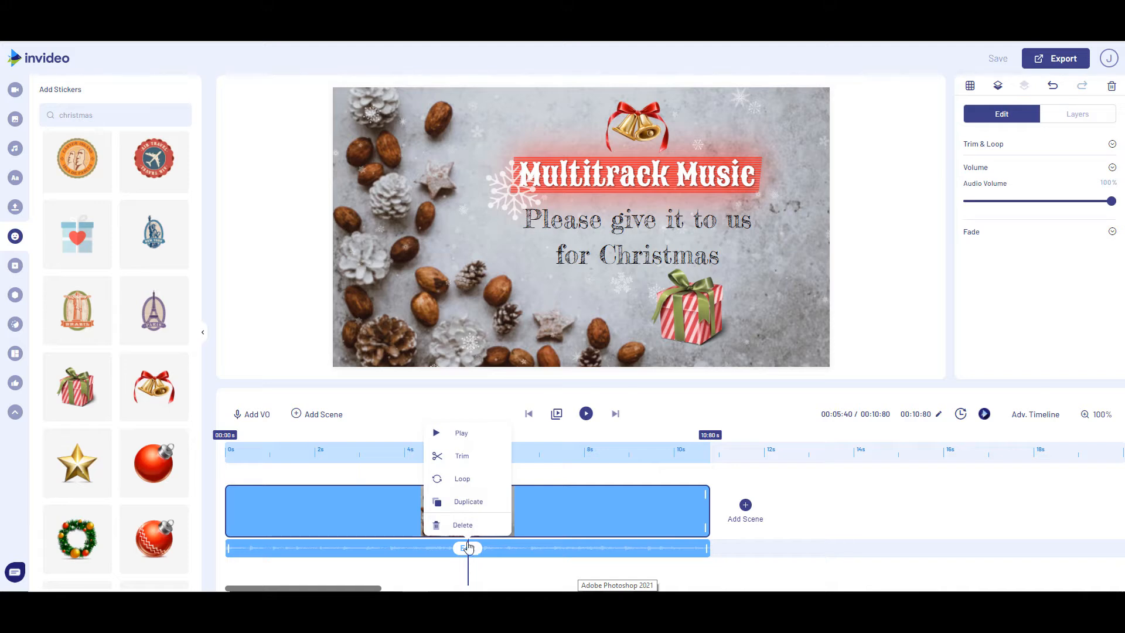
{"action": "left_click", "coordinate": [1018, 309]}
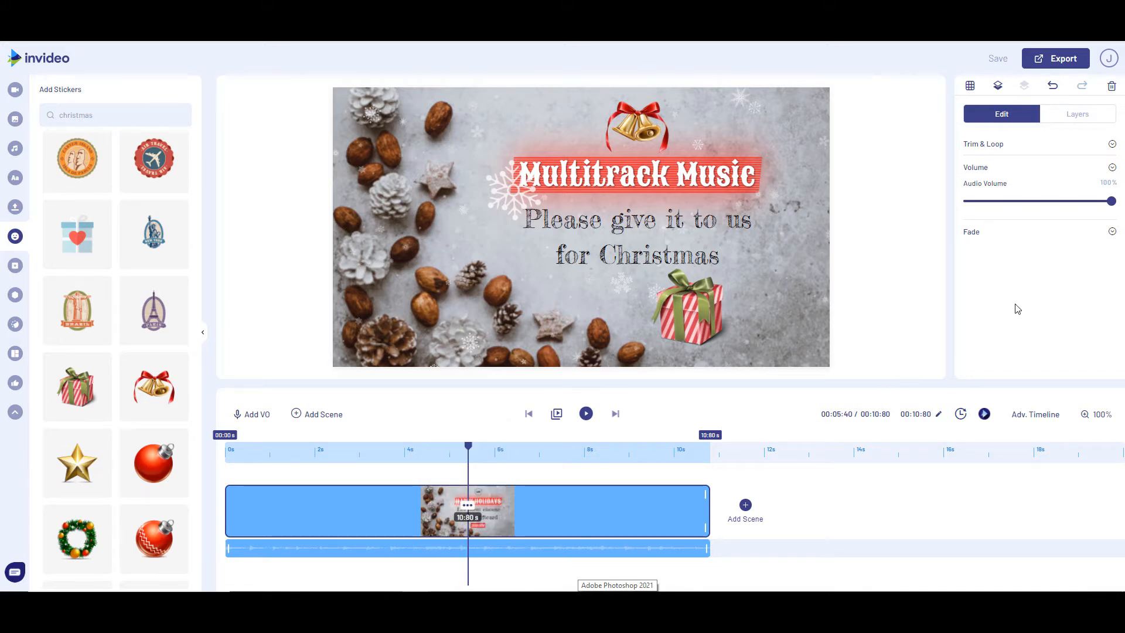
{"action": "left_click", "coordinate": [1112, 233]}
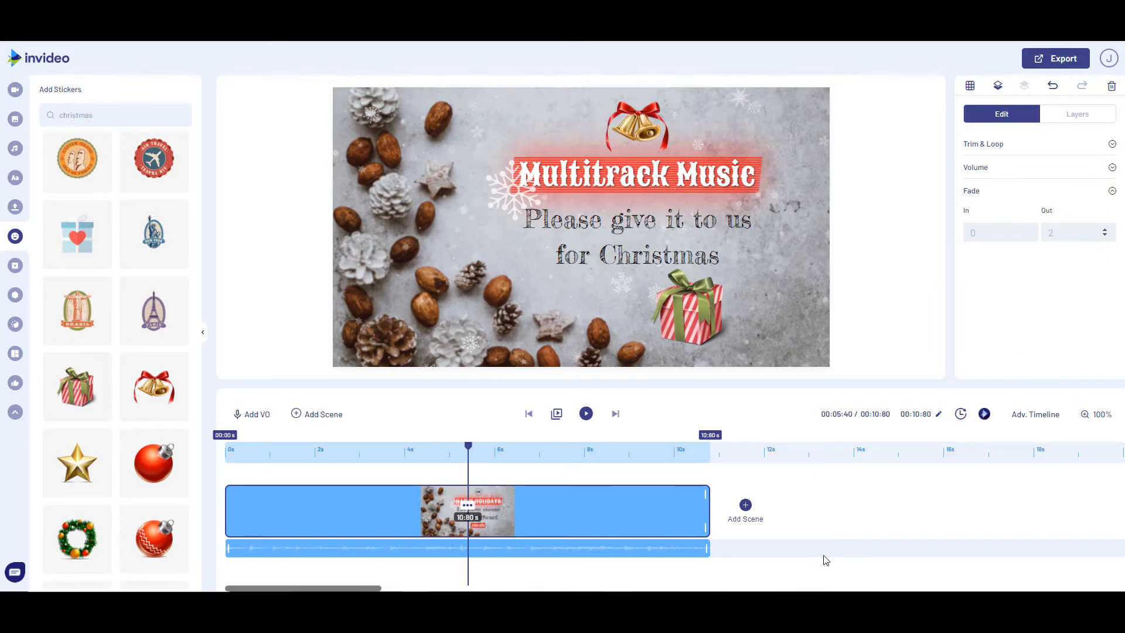
{"action": "left_click", "coordinate": [887, 367]}
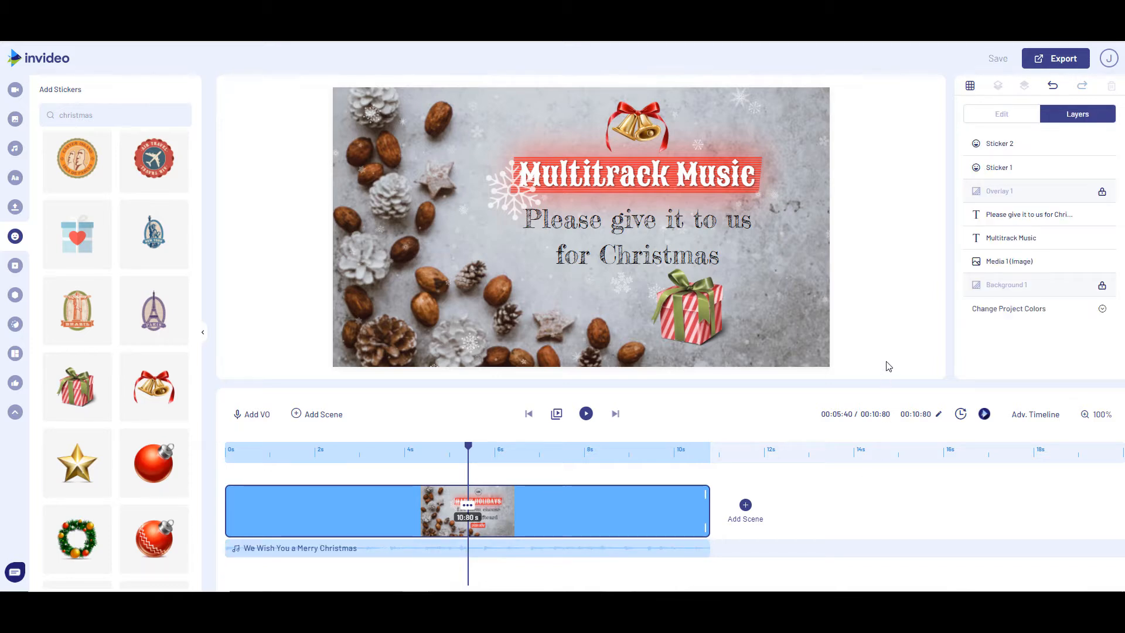
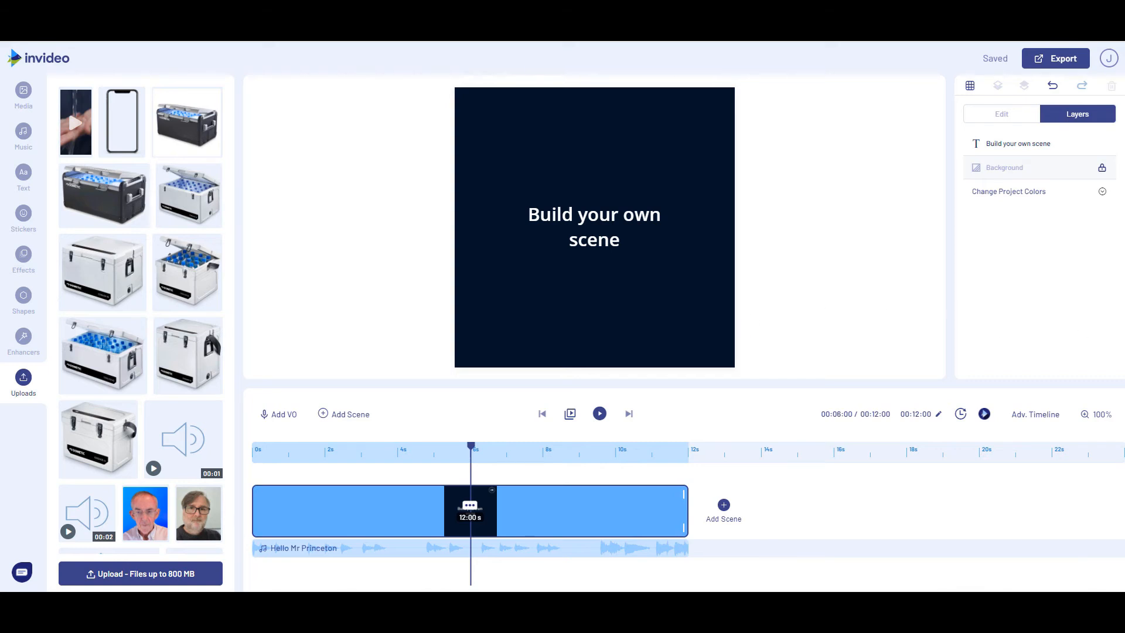
Step: Unlock the background layer of the blank square scene and change its colour to the preset red
{"action": "left_click", "coordinate": [1102, 170]}
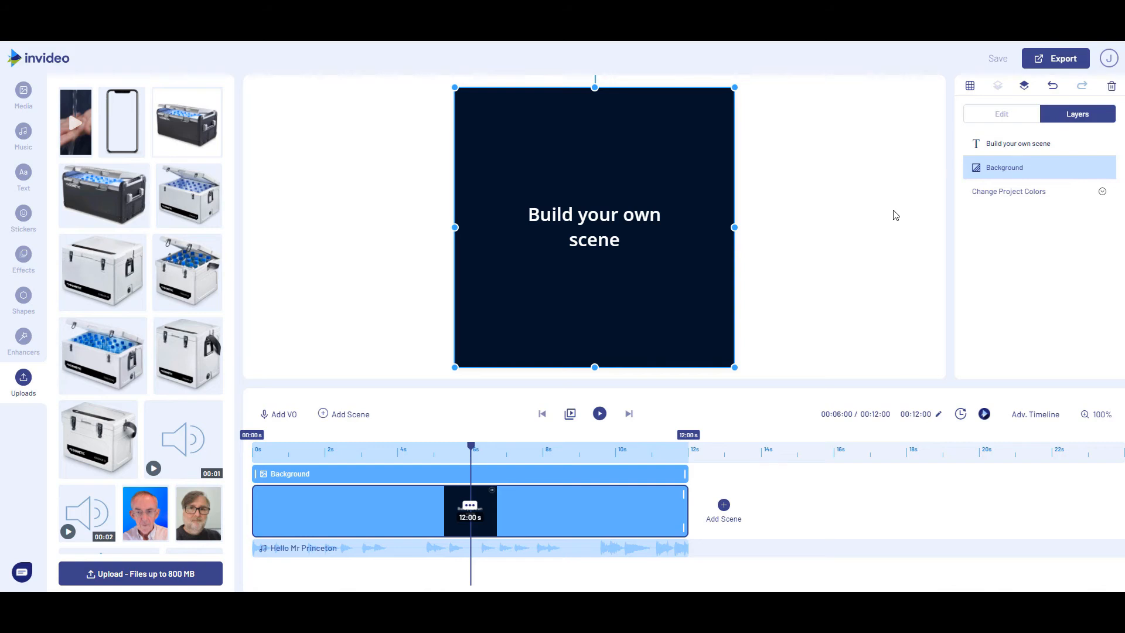
{"action": "left_click", "coordinate": [989, 116]}
{"action": "left_click", "coordinate": [974, 145]}
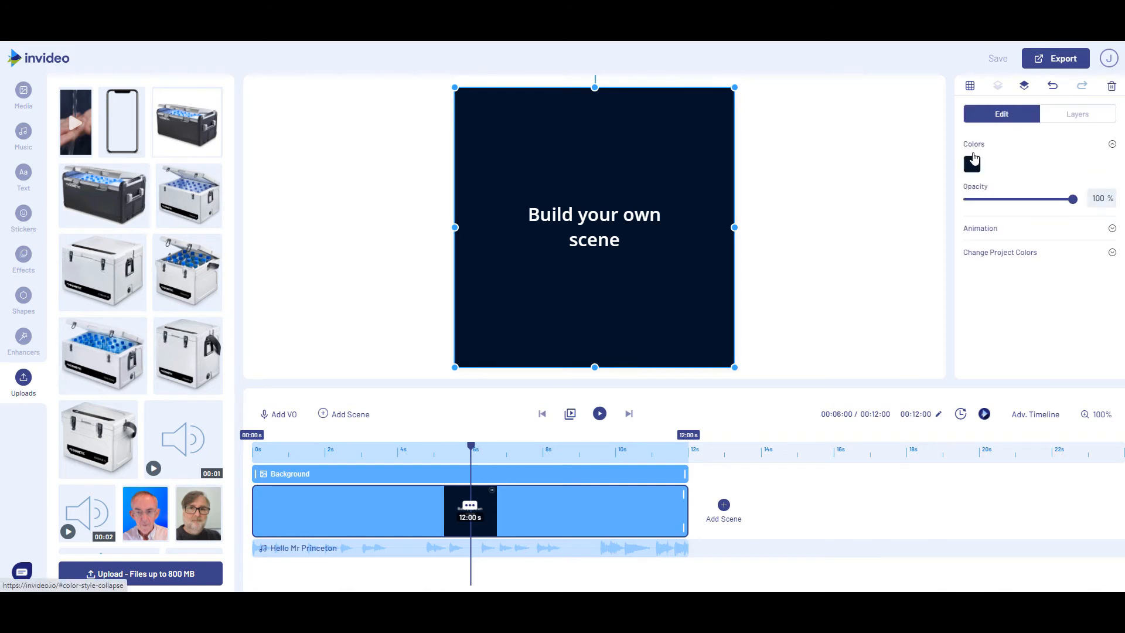
{"action": "left_click", "coordinate": [973, 164]}
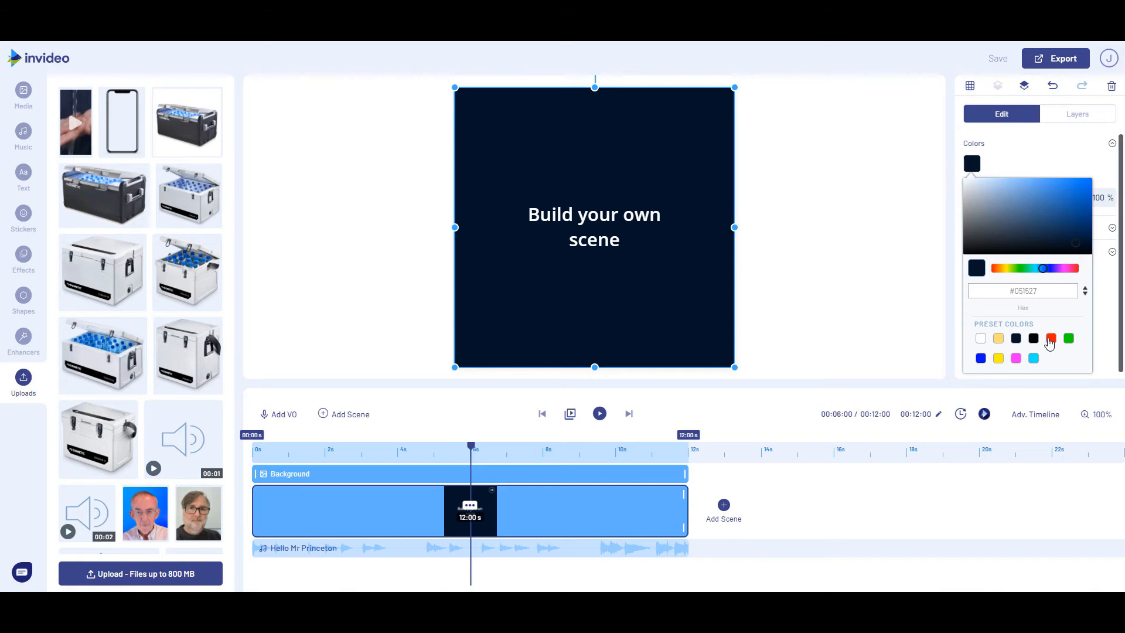
{"action": "left_click", "coordinate": [1051, 339]}
{"action": "left_click", "coordinate": [891, 317]}
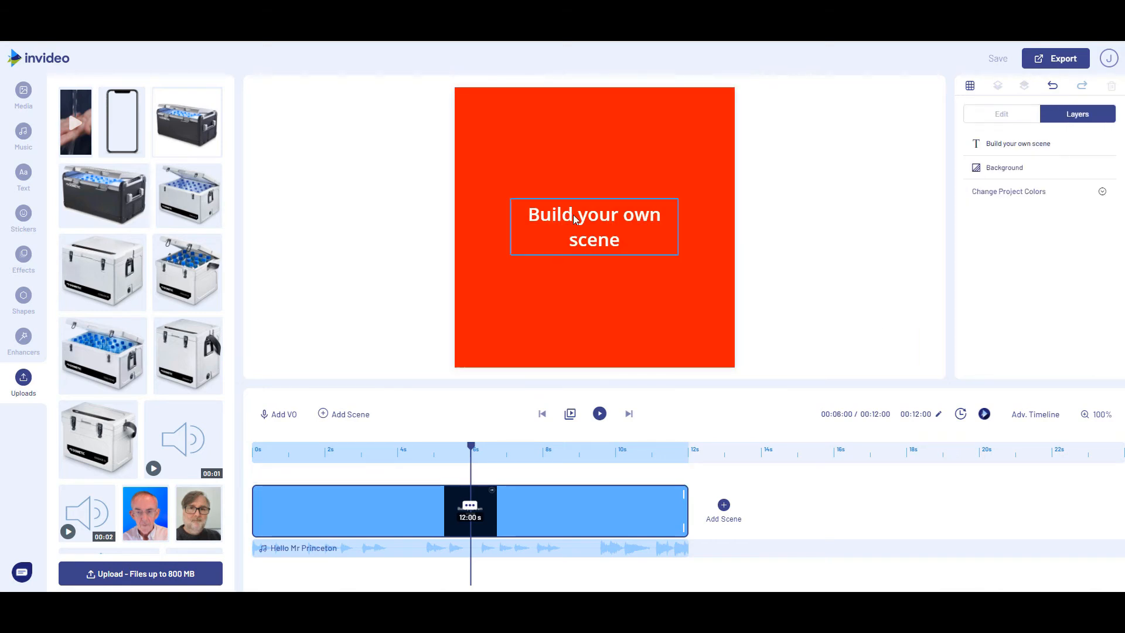
Step: Widen the "Build your own scene" text box on both sides to span the full width of the canvas
{"action": "left_click", "coordinate": [592, 243]}
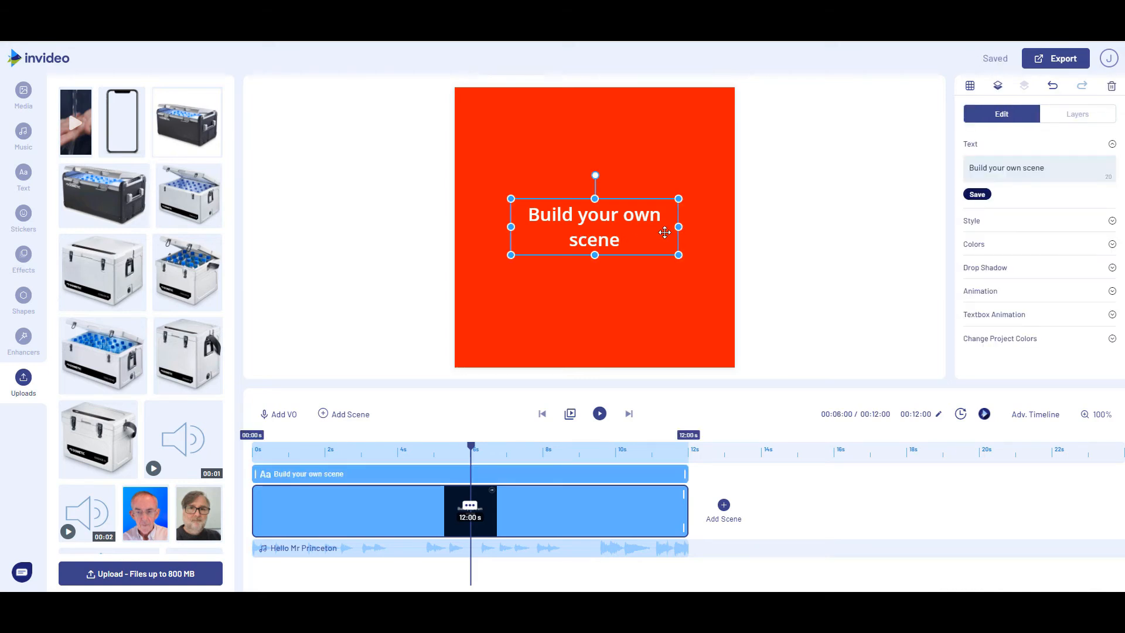
{"action": "left_click_drag", "start_coordinate": [679, 227], "coordinate": [735, 226]}
{"action": "left_click_drag", "start_coordinate": [511, 227], "coordinate": [459, 227]}
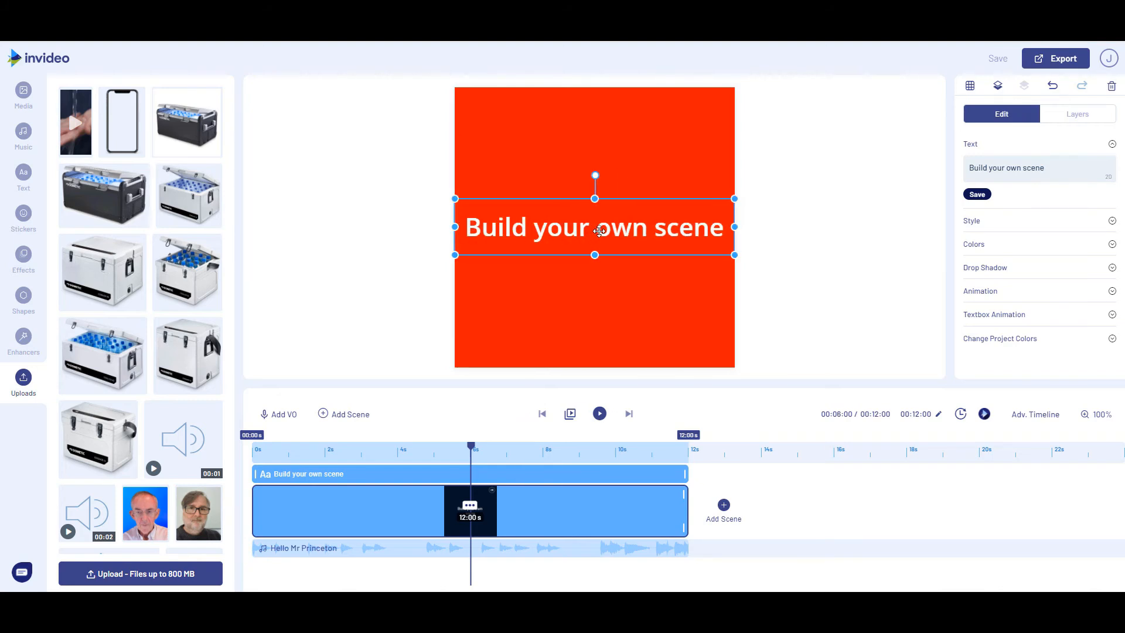
Step: Move the "Build your own scene" text near the canvas's upper edge and place a duplicate of it along the lower edge
{"action": "left_click_drag", "start_coordinate": [598, 236], "coordinate": [597, 125]}
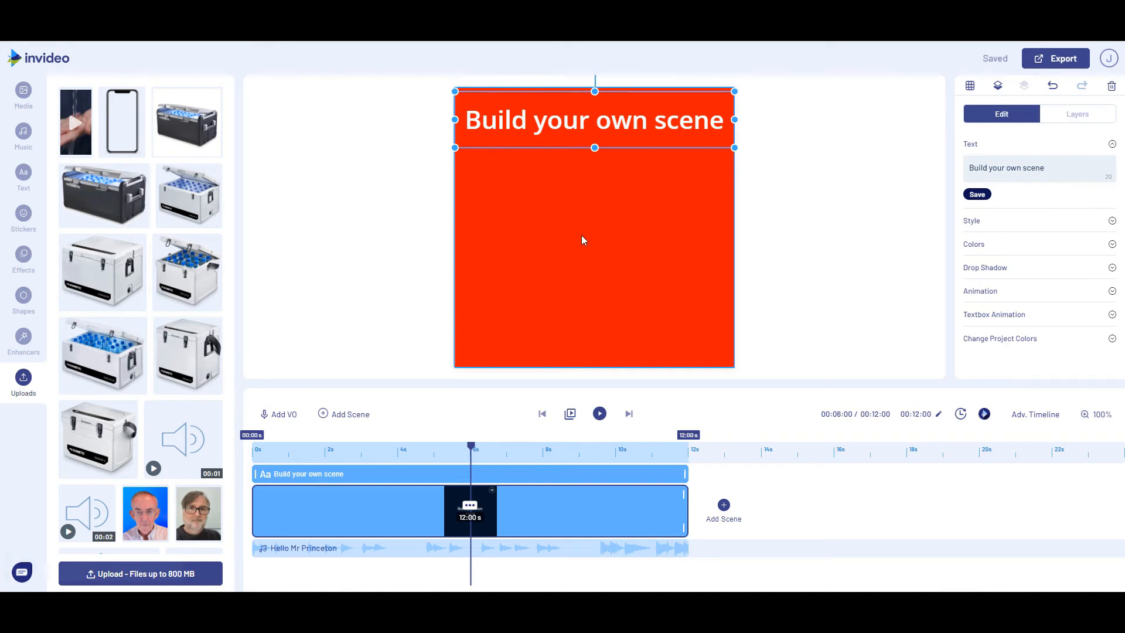
{"action": "key", "text": "ctrl+c"}
{"action": "key", "text": "ctrl+v"}
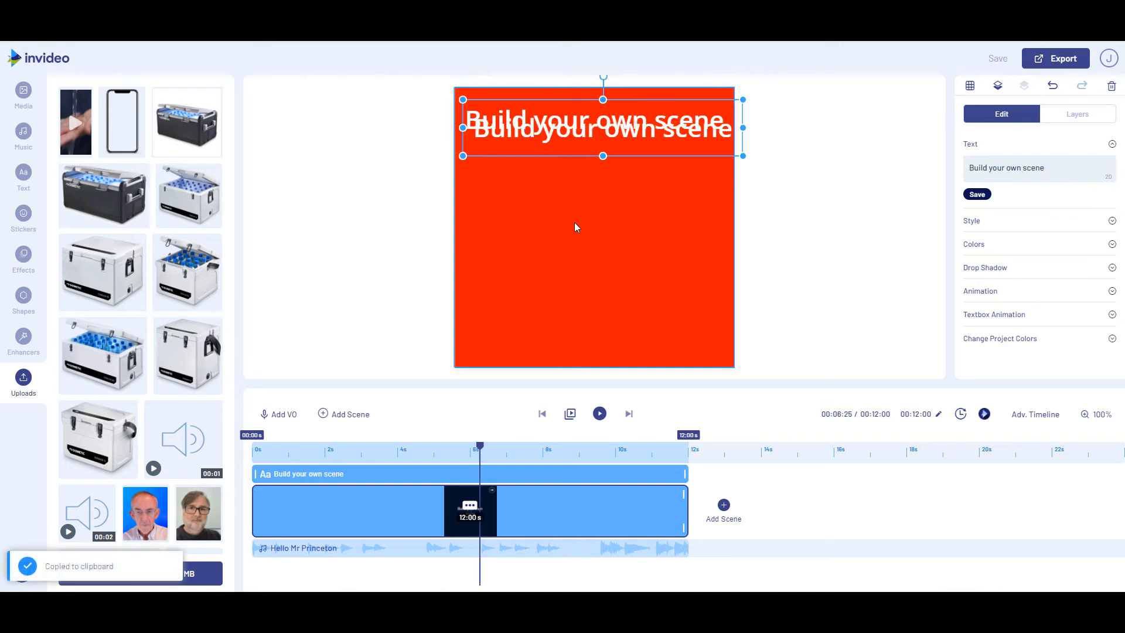
{"action": "left_click_drag", "start_coordinate": [610, 125], "coordinate": [601, 336]}
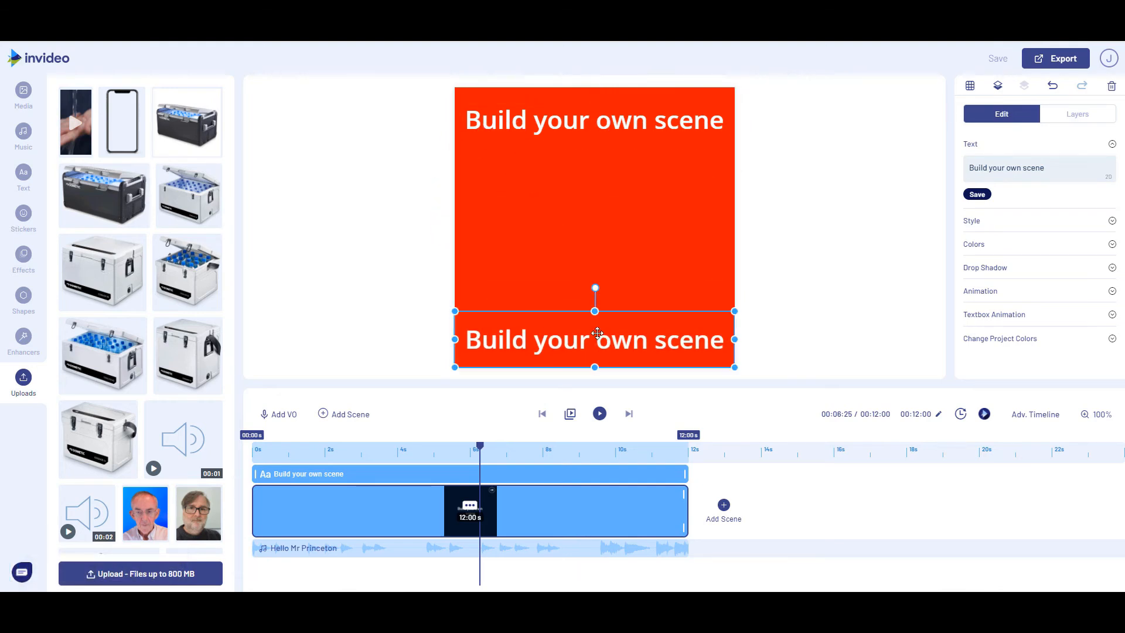
{"action": "left_click", "coordinate": [809, 255]}
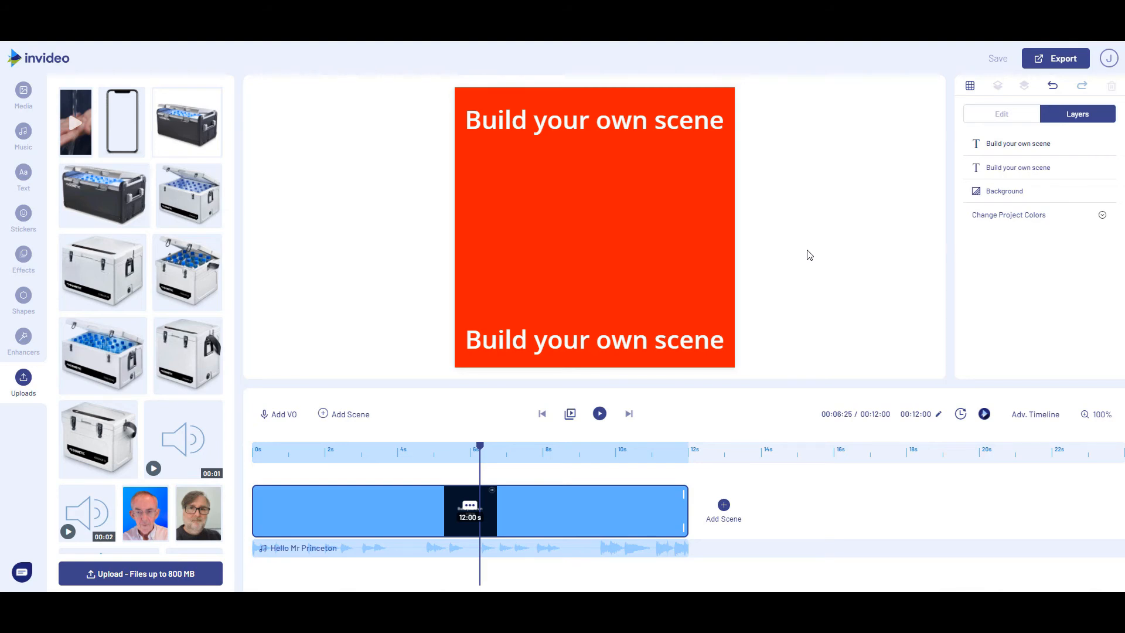
Step: Preview the stock video of the grey cat with white paws lying on a patterned cover from the cats results
{"action": "left_click", "coordinate": [25, 101]}
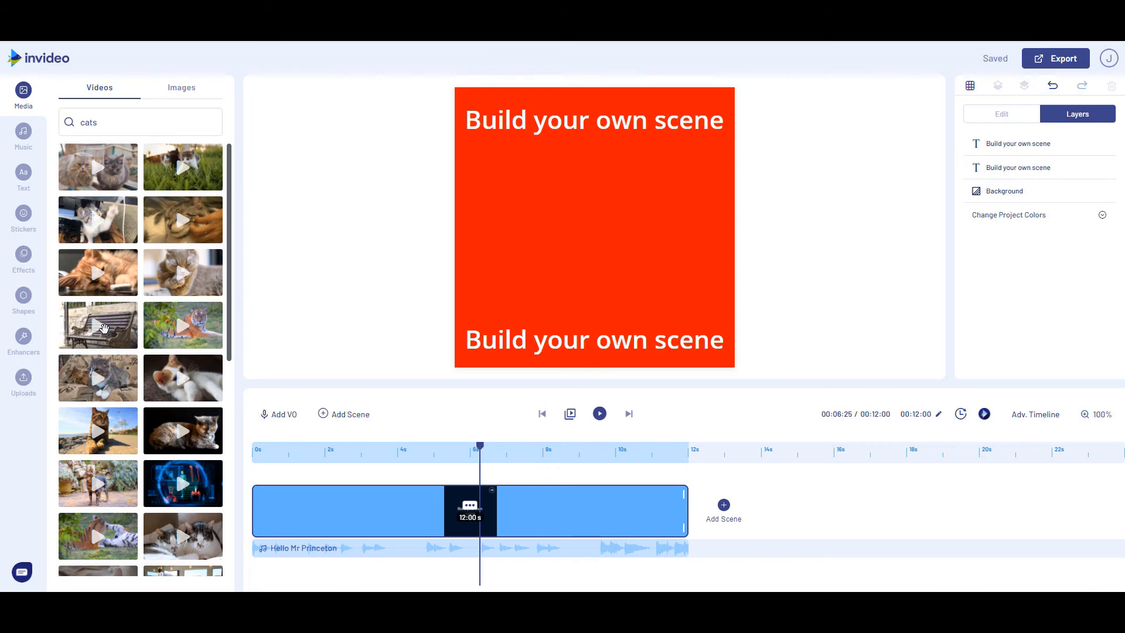
{"action": "left_click", "coordinate": [103, 385]}
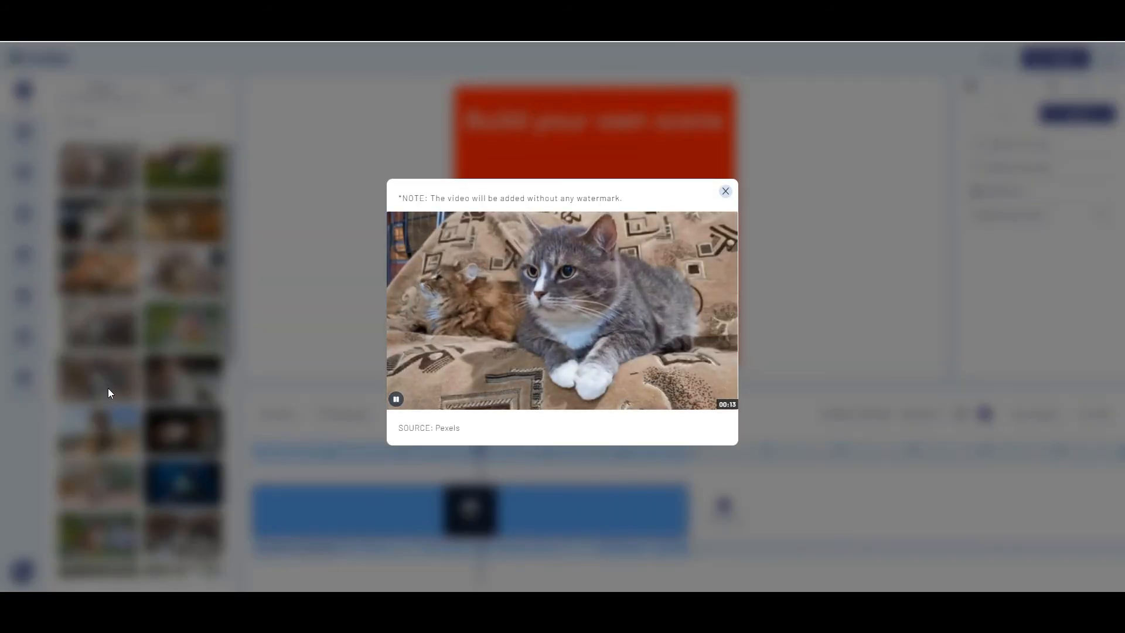
{"action": "left_click", "coordinate": [725, 191]}
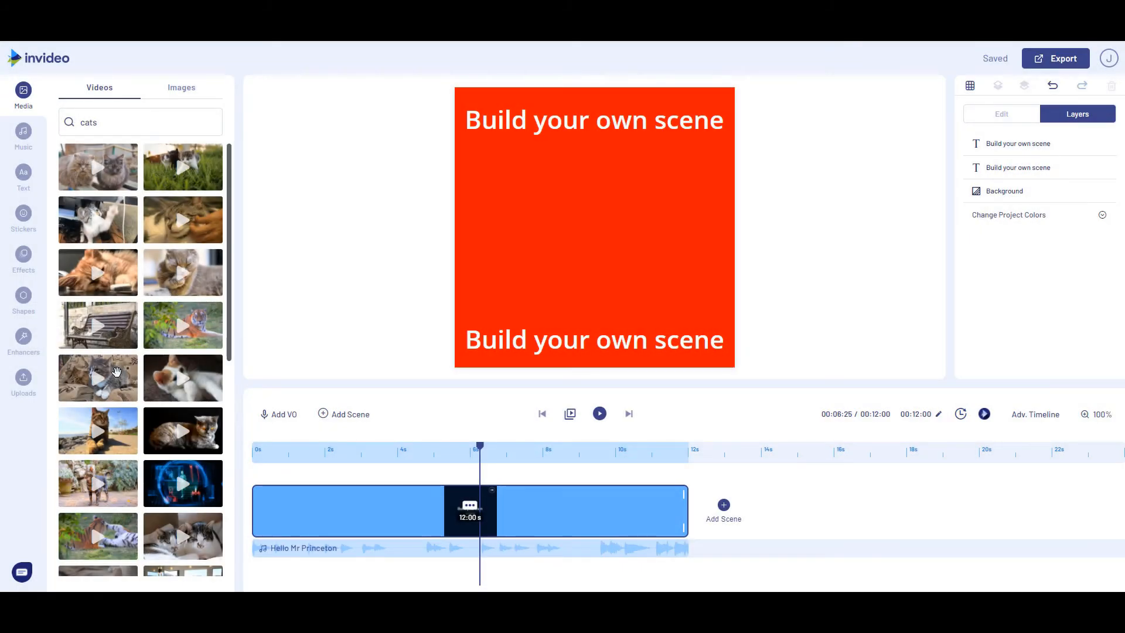
Step: Add the grey cat video between the two text lines, trimmed to a duration of 00:10:02
{"action": "left_click_drag", "start_coordinate": [117, 375], "coordinate": [592, 220]}
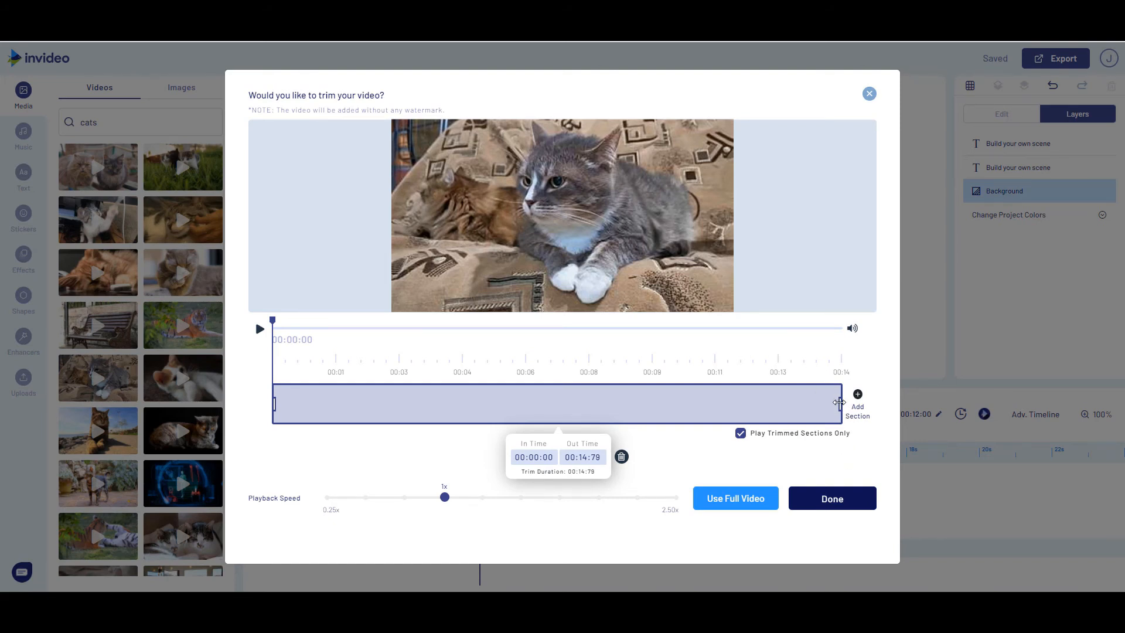
{"action": "left_click_drag", "start_coordinate": [840, 403], "coordinate": [658, 409]}
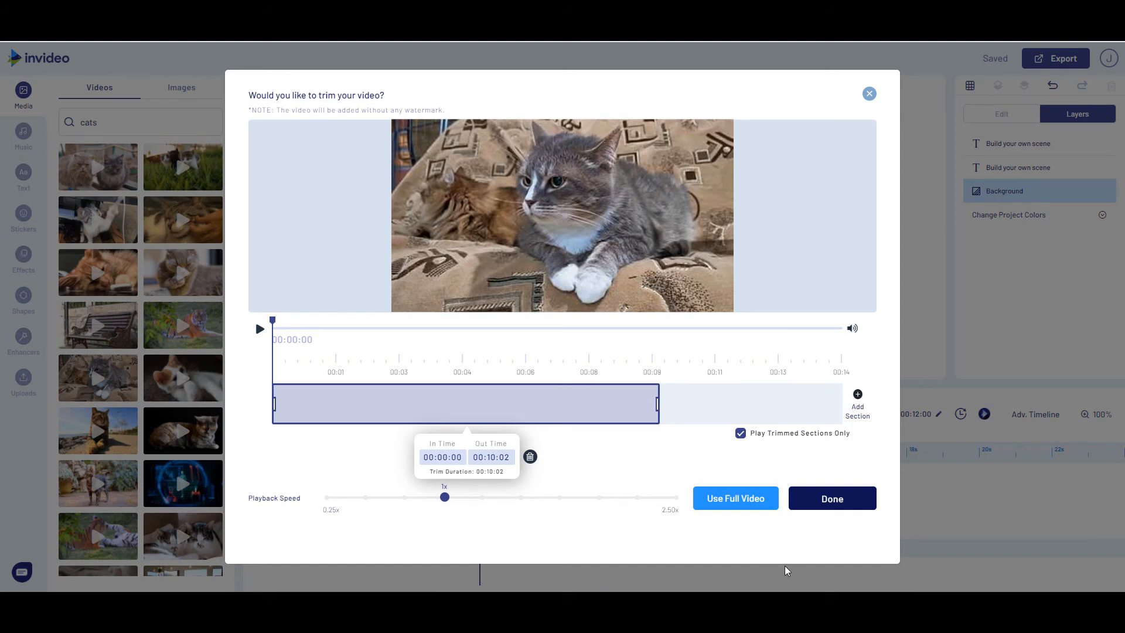
{"action": "left_click", "coordinate": [838, 504]}
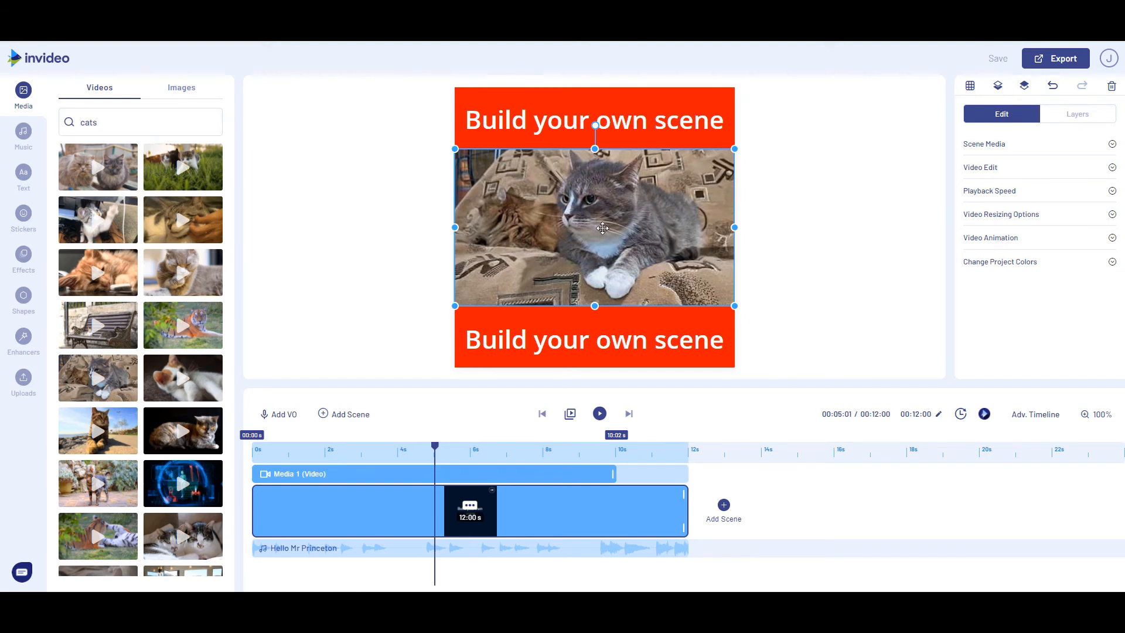
{"action": "mouse_move", "coordinate": [603, 225]}
{"action": "left_mouse_down"}
{"action": "mouse_move", "coordinate": [603, 241]}
{"action": "mouse_move", "coordinate": [604, 226]}
{"action": "left_mouse_up"}
Step: Align the upper text box with the canvas's upper edge and change its text to "Where are those mice?"
{"action": "left_click", "coordinate": [661, 122]}
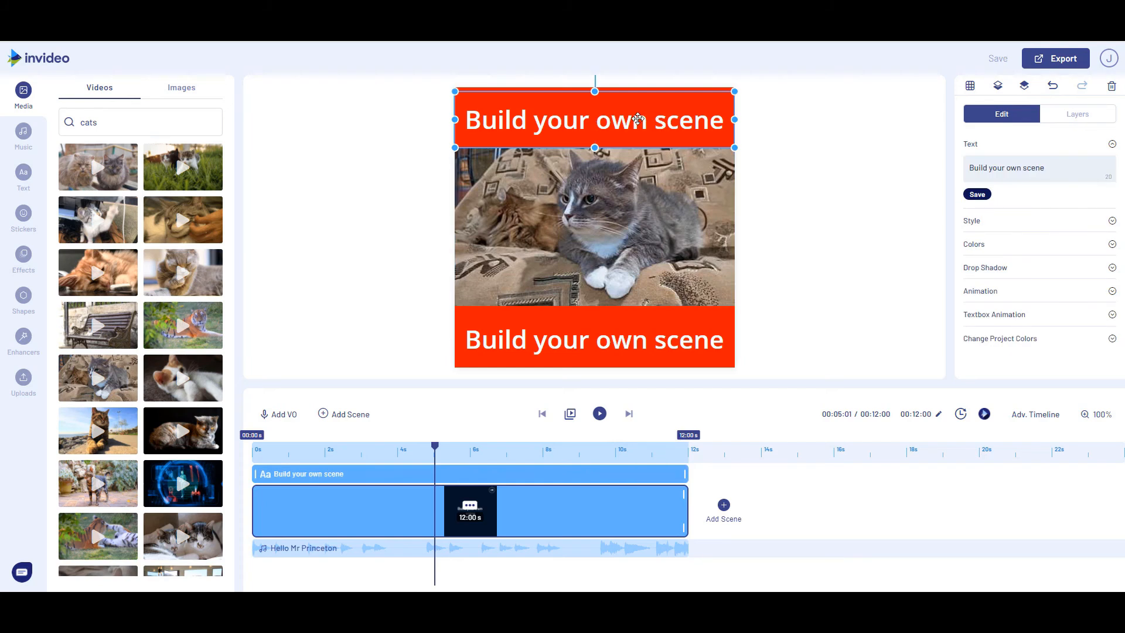
{"action": "left_click_drag", "start_coordinate": [639, 120], "coordinate": [637, 116]}
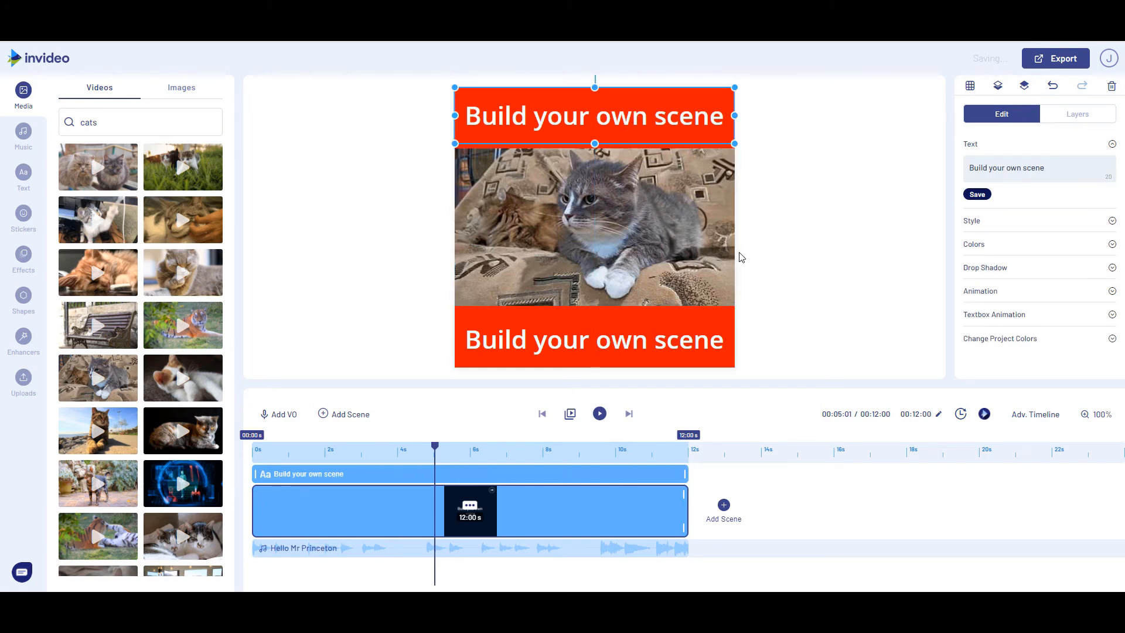
{"action": "left_click_drag", "start_coordinate": [1057, 172], "coordinate": [967, 168]}
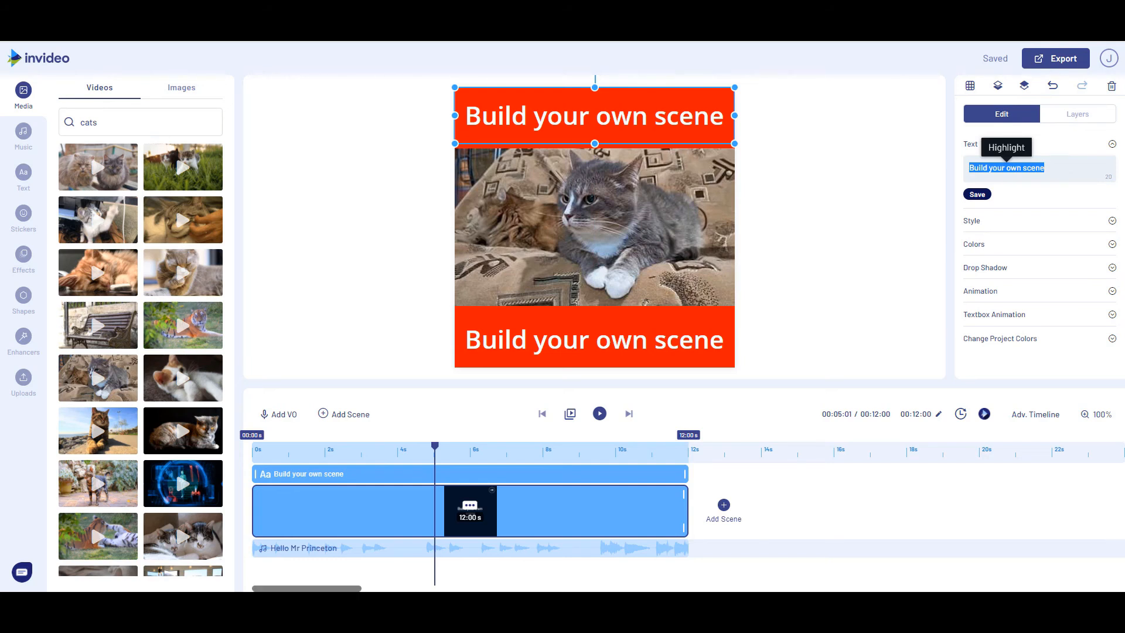
{"action": "type", "text": "W"}
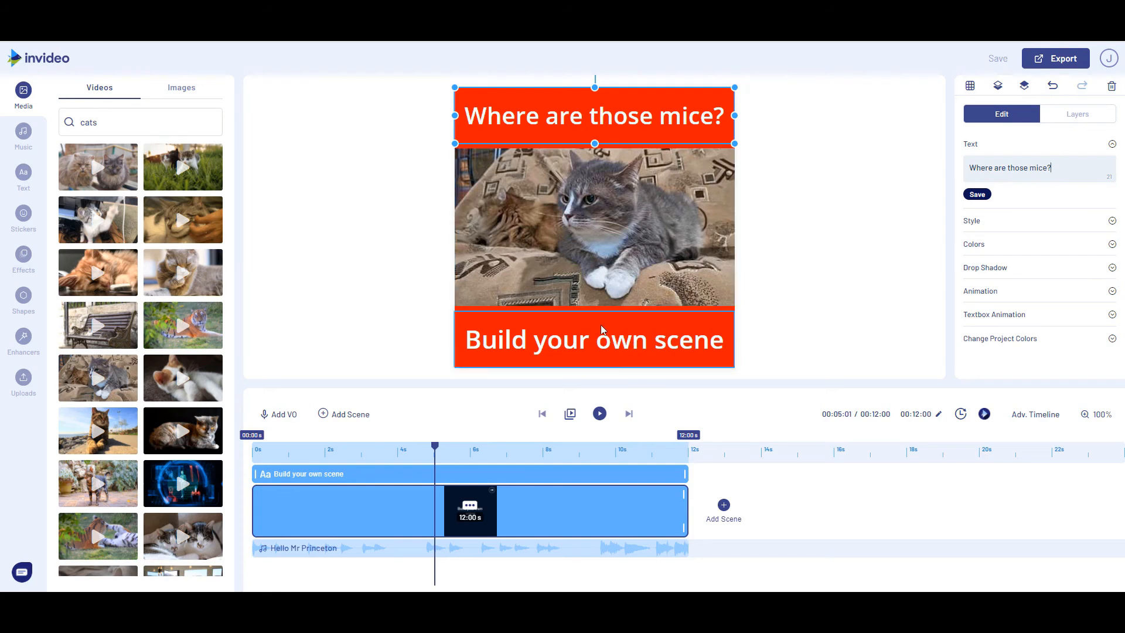
Step: Change the lower text to "I'm hungry aren't you?"
{"action": "left_click", "coordinate": [616, 344]}
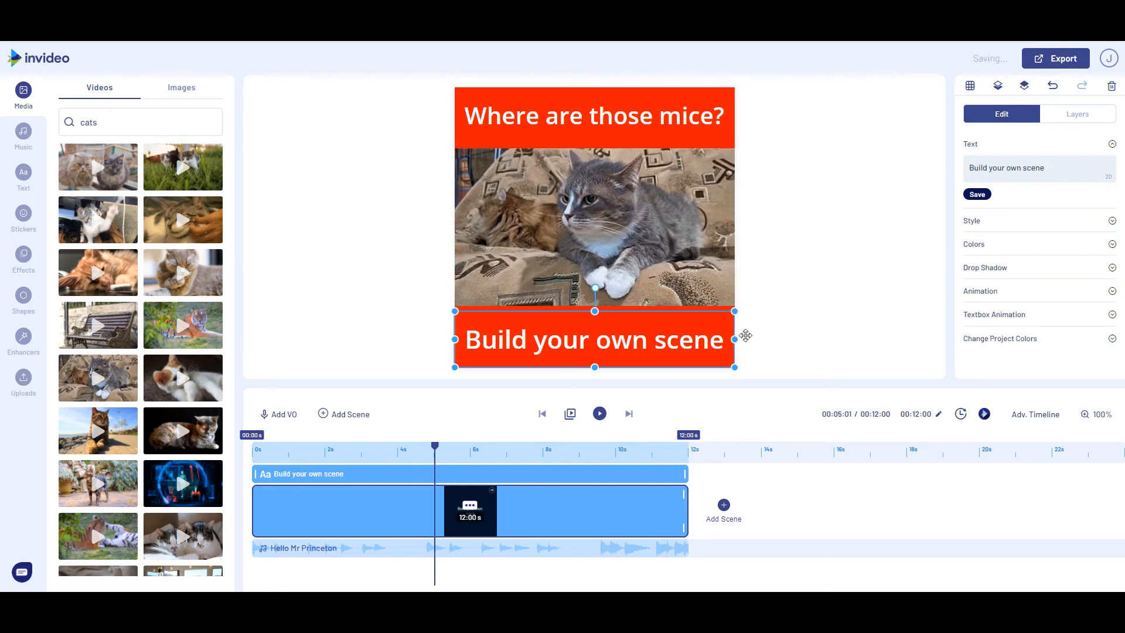
{"action": "left_click_drag", "start_coordinate": [1056, 170], "coordinate": [971, 166]}
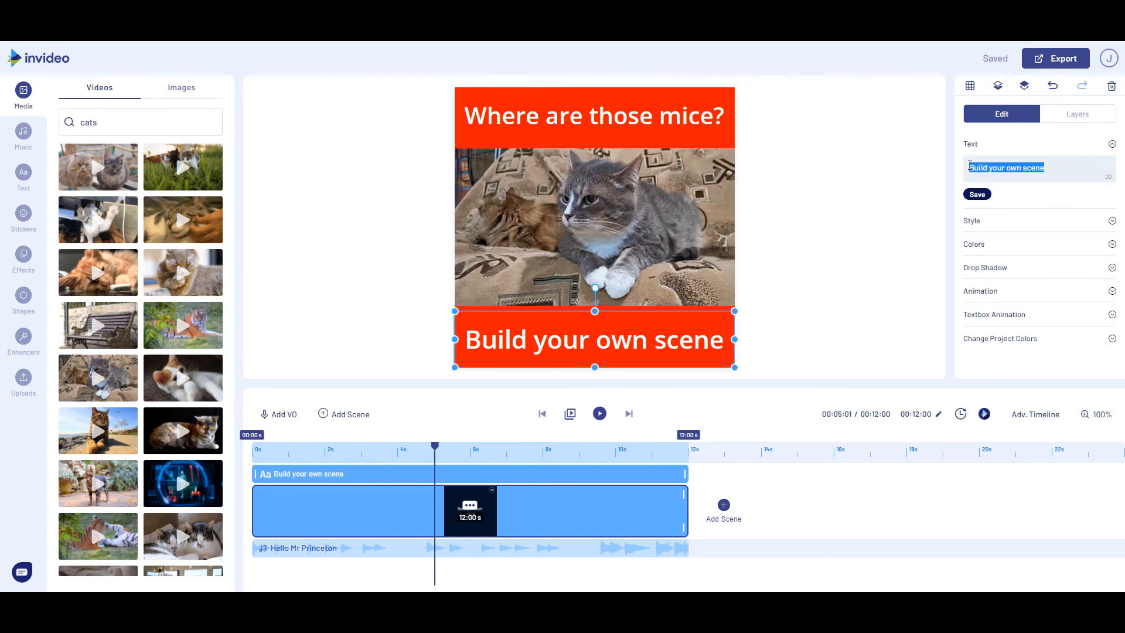
{"action": "key", "text": "BackSpace"}
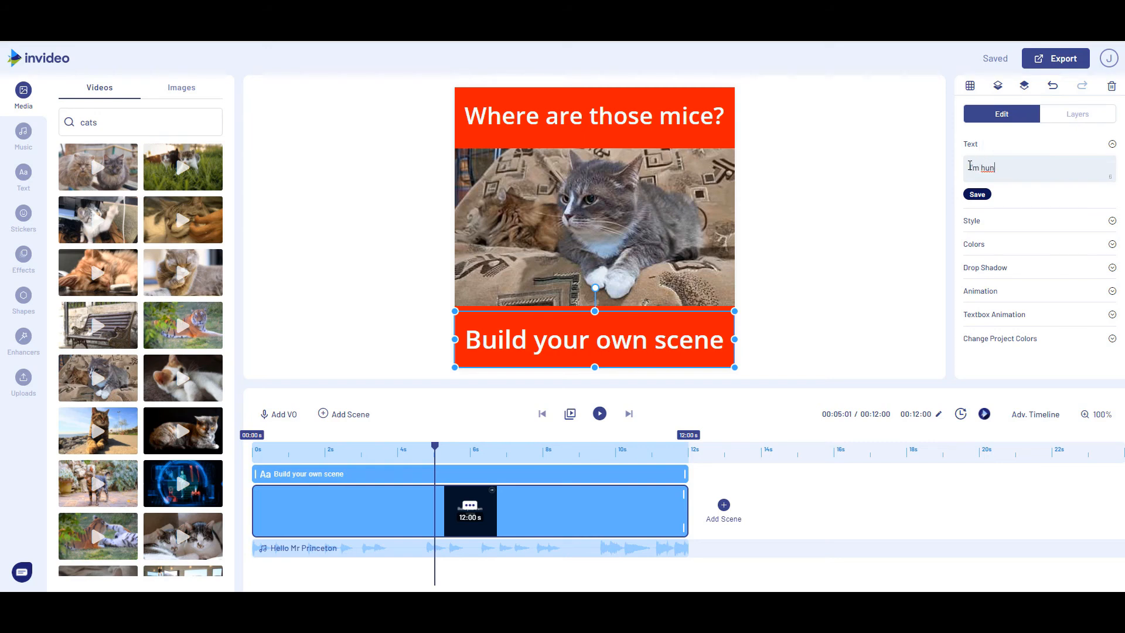
{"action": "type", "text": "I'm hungry aren't you?"}
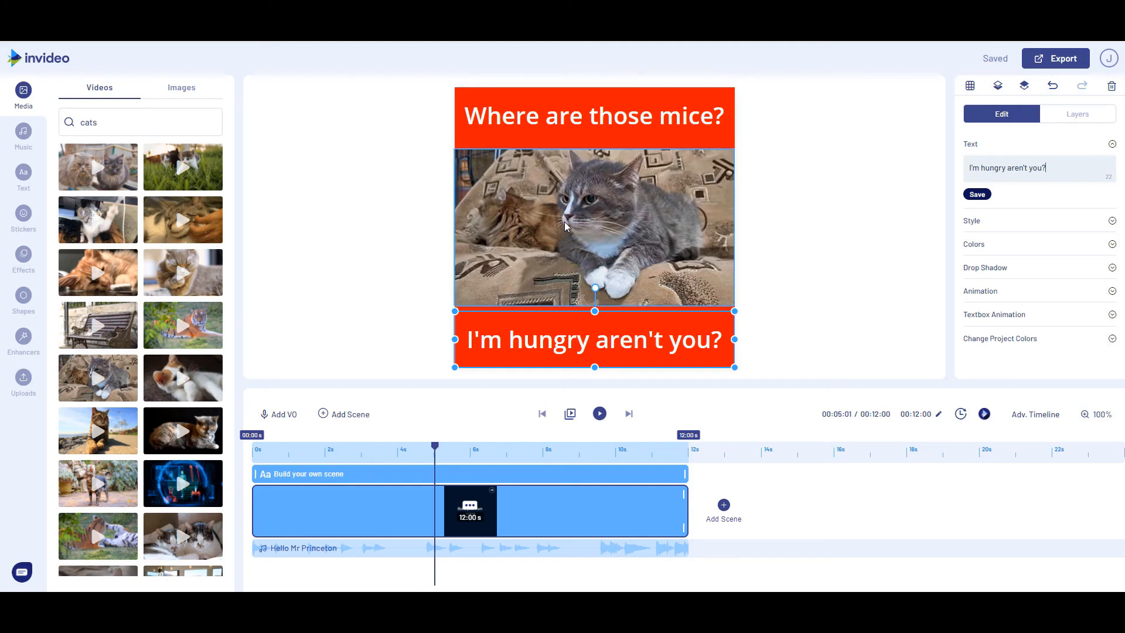
Step: Play the scene as a preview and shorten its duration to 10:01 s to match the cat video
{"action": "left_click", "coordinate": [598, 414]}
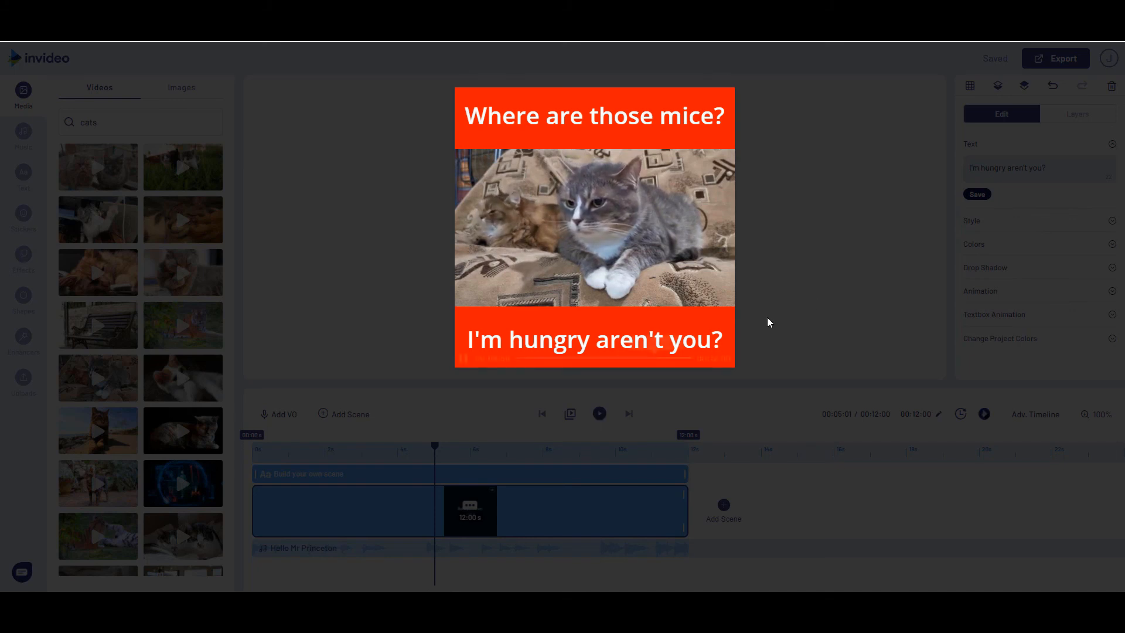
{"action": "left_click", "coordinate": [831, 280]}
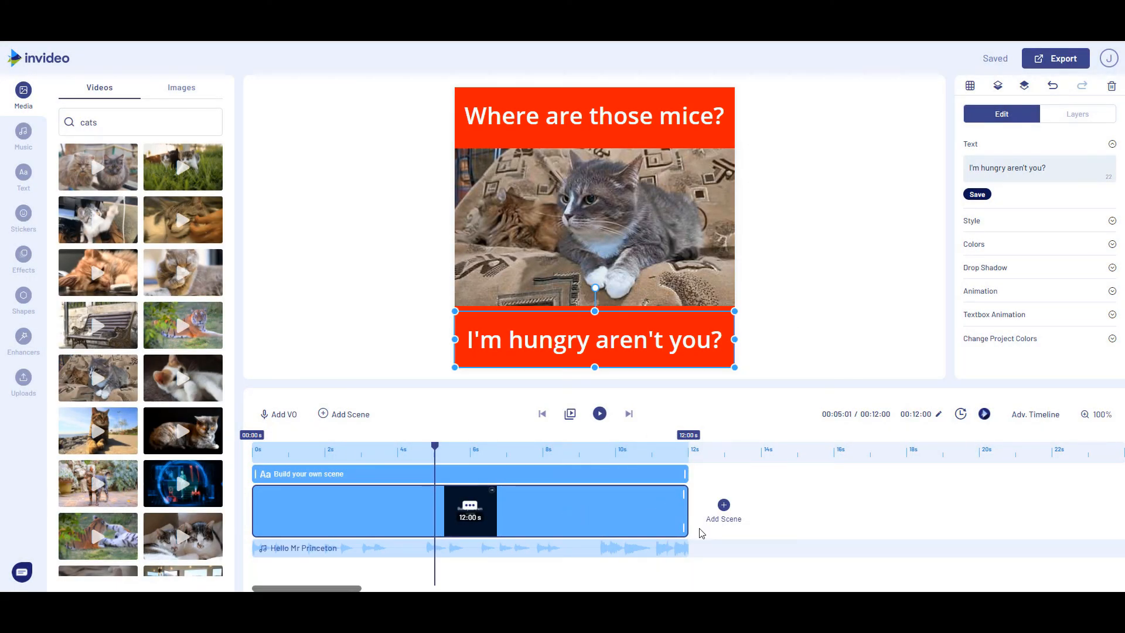
{"action": "left_click_drag", "start_coordinate": [683, 497], "coordinate": [612, 496]}
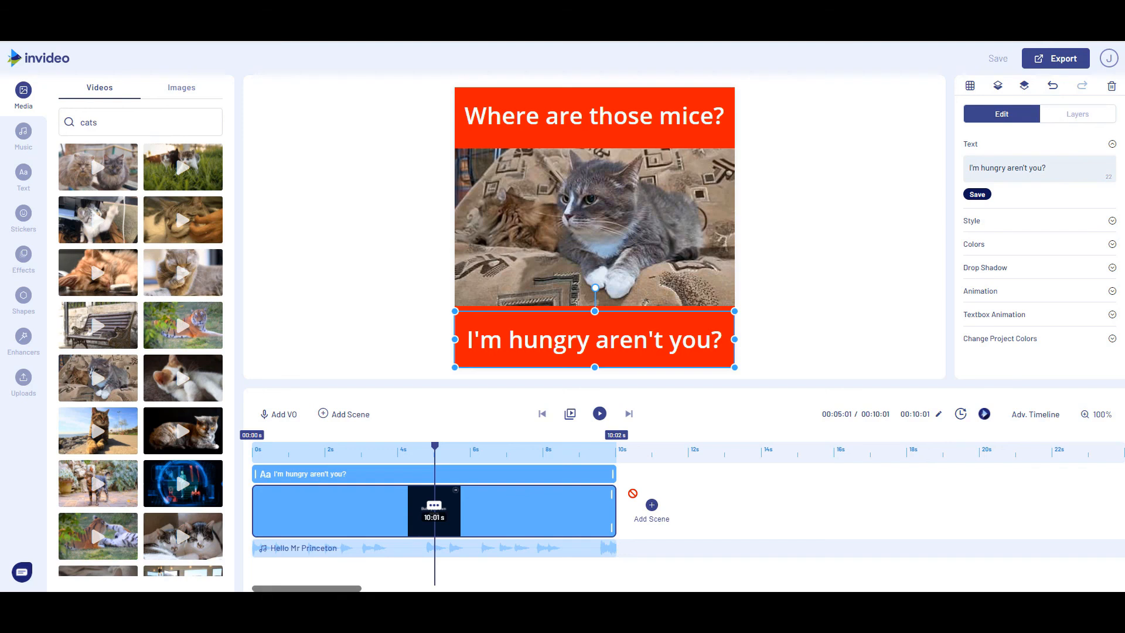
Step: Give the "Where are those mice?" text a per-character "The Drama From Right" entrance animation lasting 2.0 s
{"action": "left_click", "coordinate": [613, 128]}
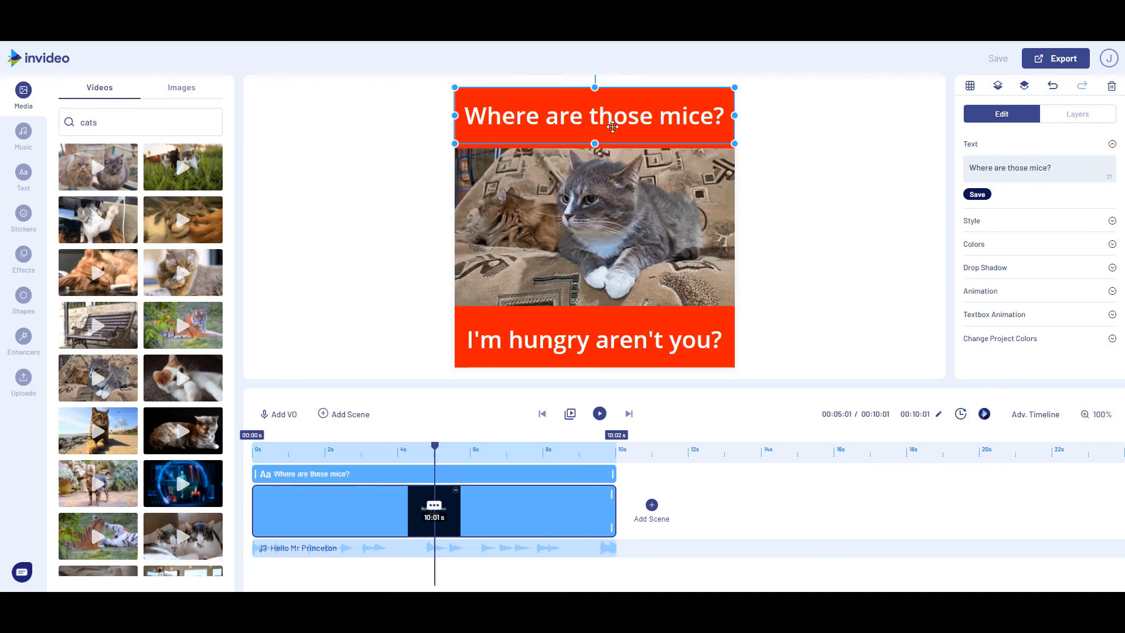
{"action": "left_click", "coordinate": [968, 291]}
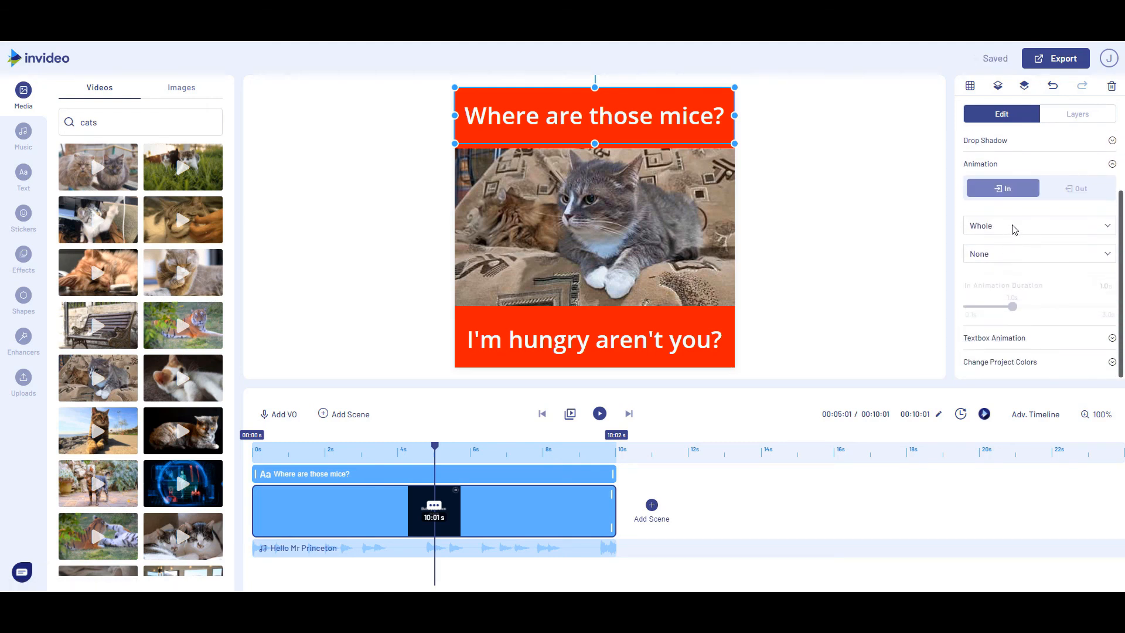
{"action": "left_click", "coordinate": [1014, 229]}
{"action": "left_click", "coordinate": [995, 272]}
{"action": "left_click", "coordinate": [1005, 255]}
{"action": "scroll", "coordinate": [990, 302], "scroll_direction": "down", "scroll_amount": 5}
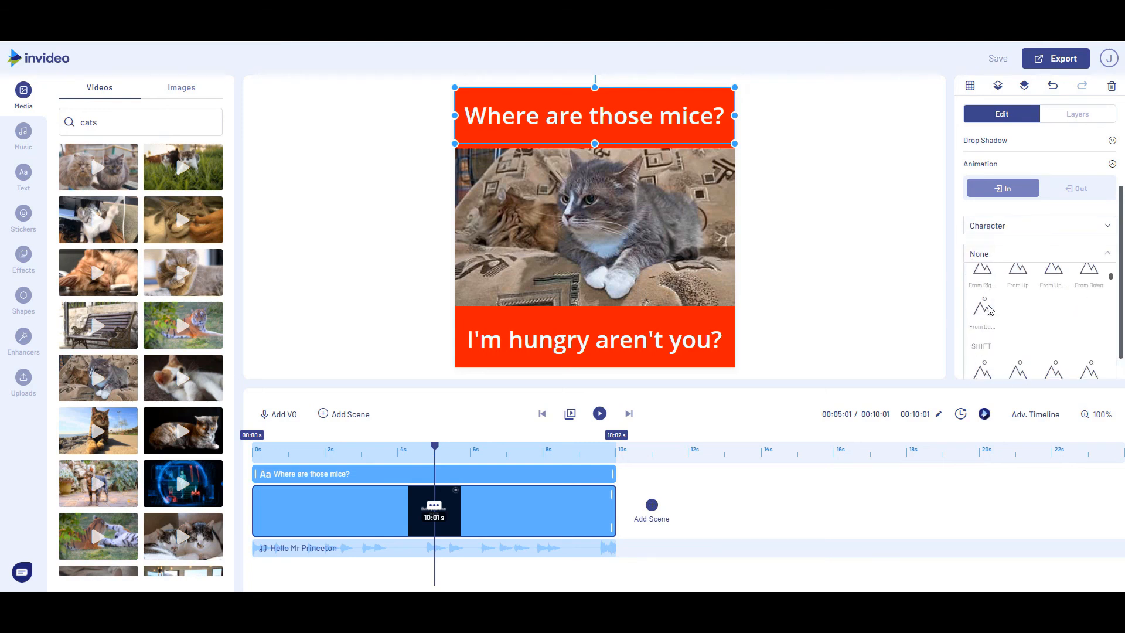
{"action": "scroll", "coordinate": [989, 309], "scroll_direction": "down", "scroll_amount": 5}
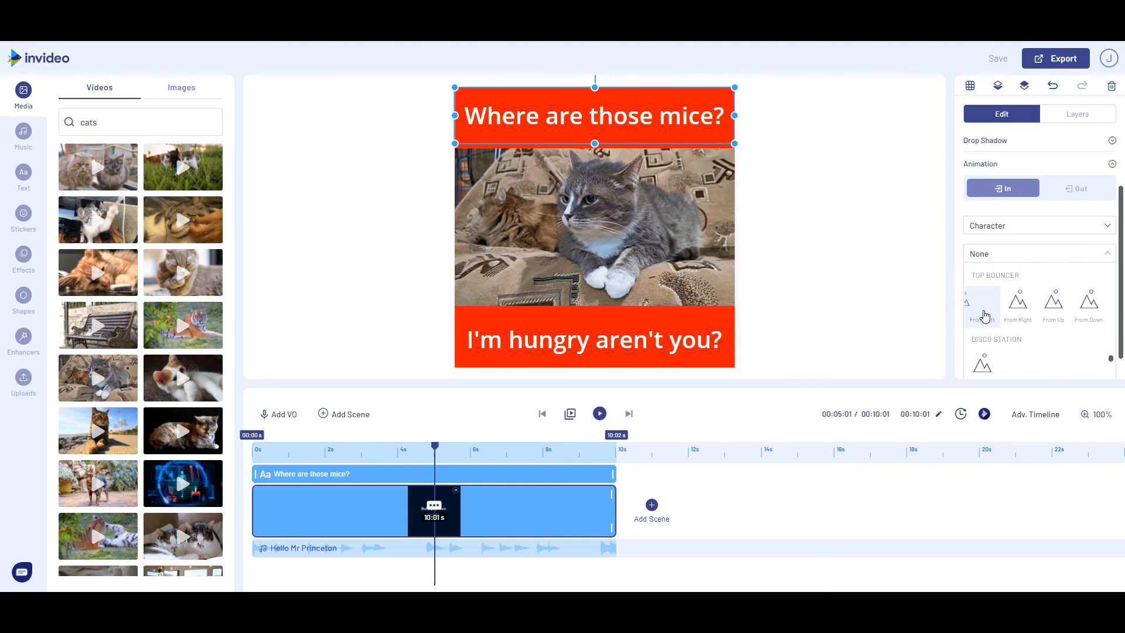
{"action": "scroll", "coordinate": [985, 305], "scroll_direction": "down", "scroll_amount": 1}
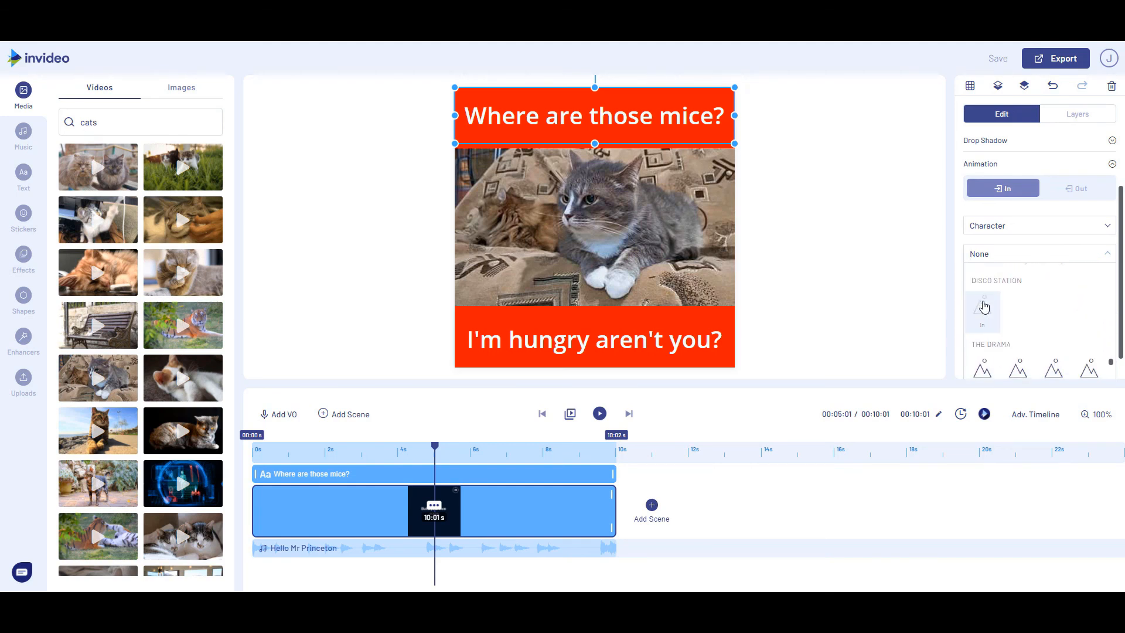
{"action": "scroll", "coordinate": [991, 341], "scroll_direction": "down", "scroll_amount": 1}
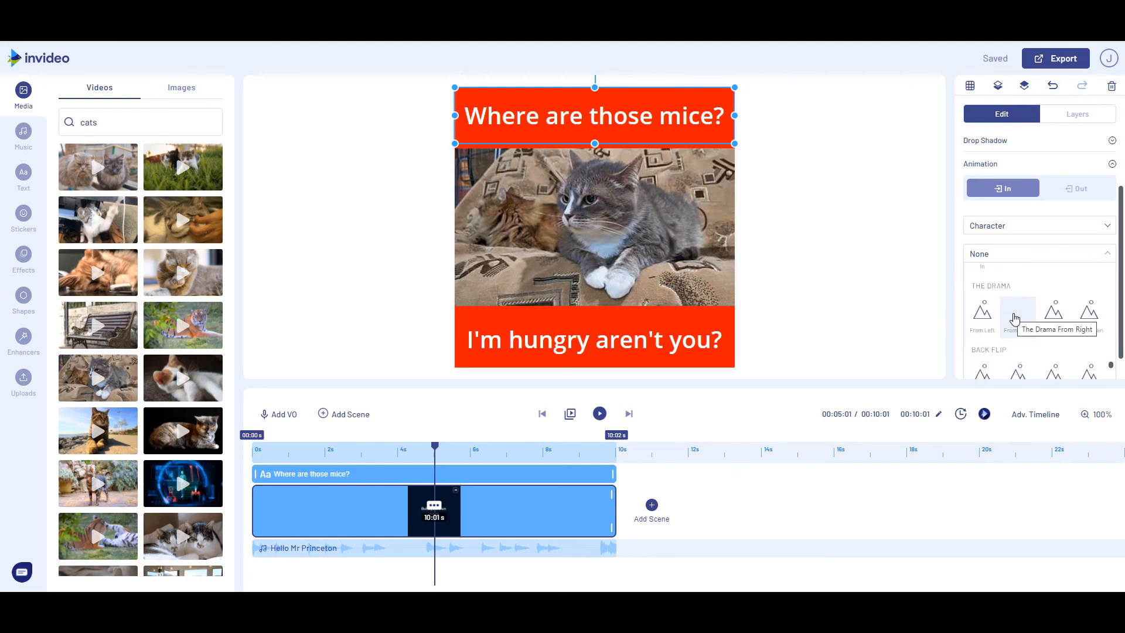
{"action": "left_click", "coordinate": [1015, 318]}
{"action": "left_click_drag", "start_coordinate": [1016, 312], "coordinate": [1064, 312]}
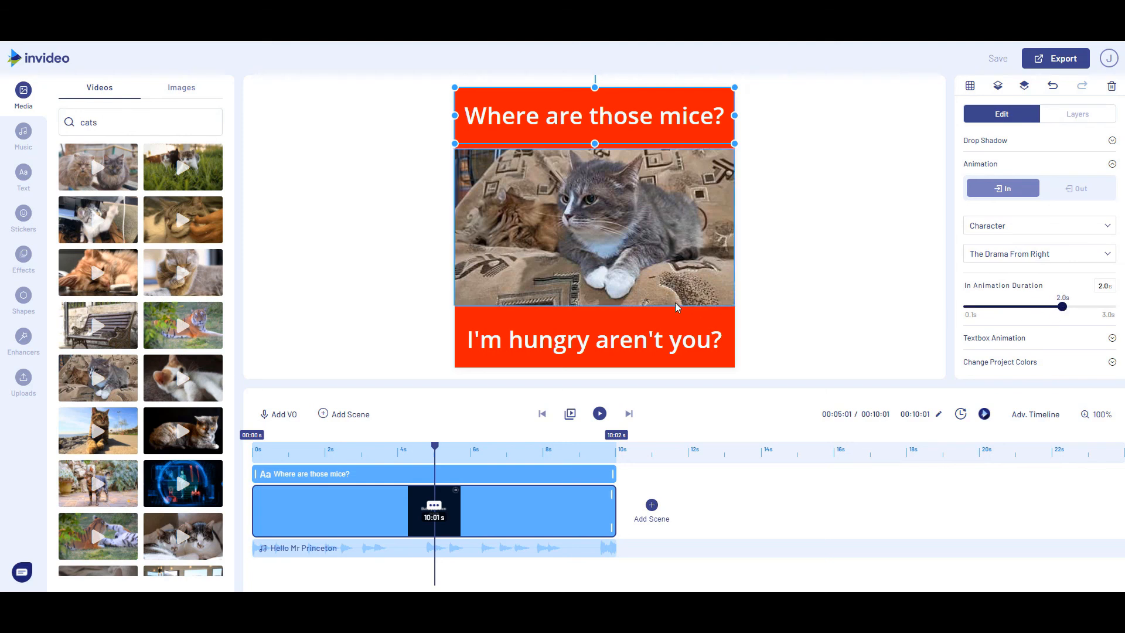
Step: Give the "I'm hungry aren't you?" text a whole-text "Slide From Left" entrance animation and open its exit animation options
{"action": "left_click", "coordinate": [658, 345]}
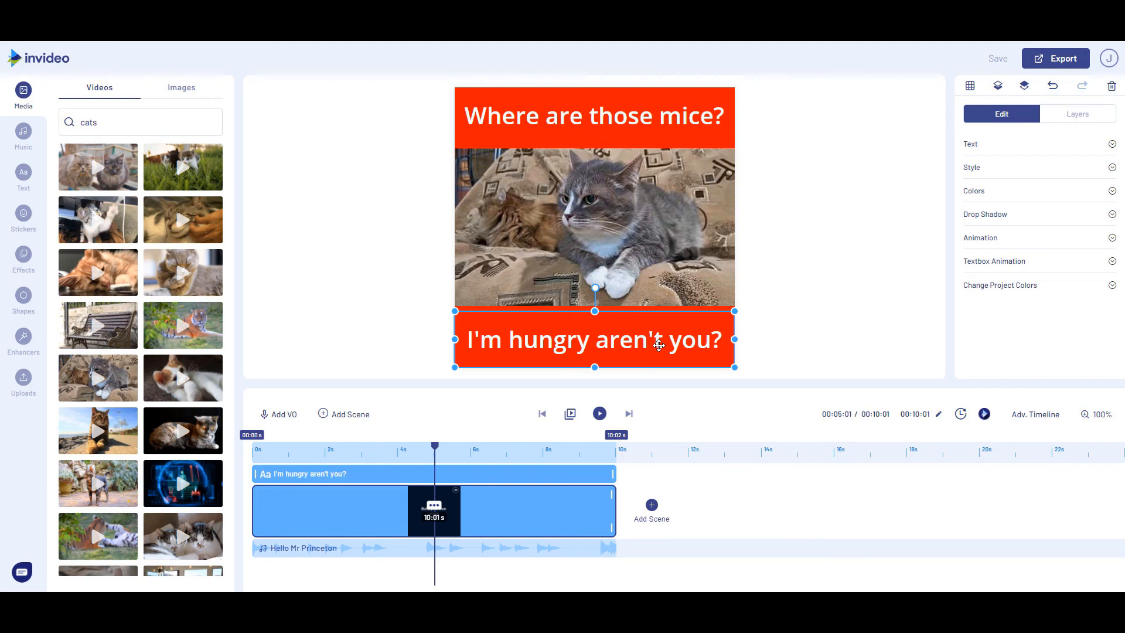
{"action": "left_click", "coordinate": [989, 241]}
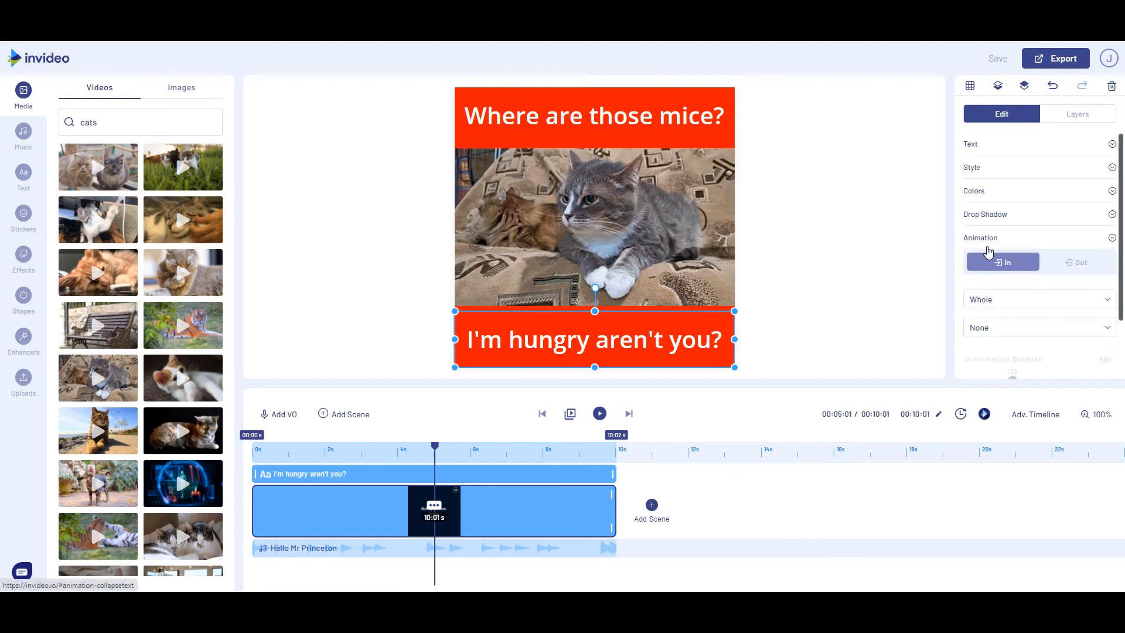
{"action": "scroll", "coordinate": [990, 246], "scroll_direction": "down", "scroll_amount": 2}
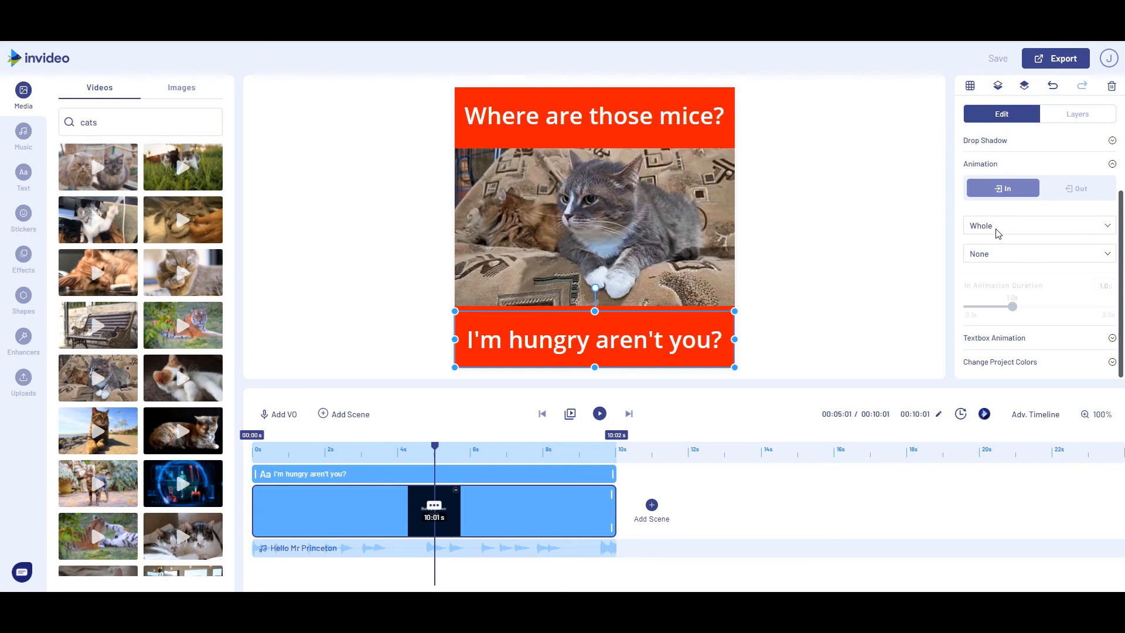
{"action": "left_click", "coordinate": [984, 256]}
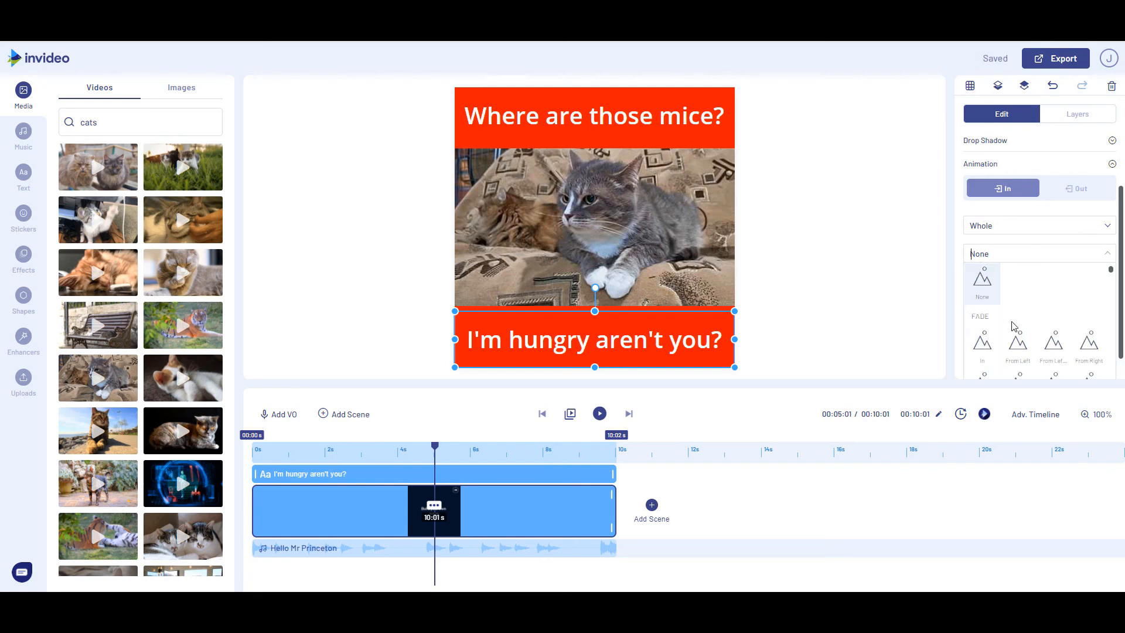
{"action": "scroll", "coordinate": [1013, 322], "scroll_direction": "down", "scroll_amount": 2}
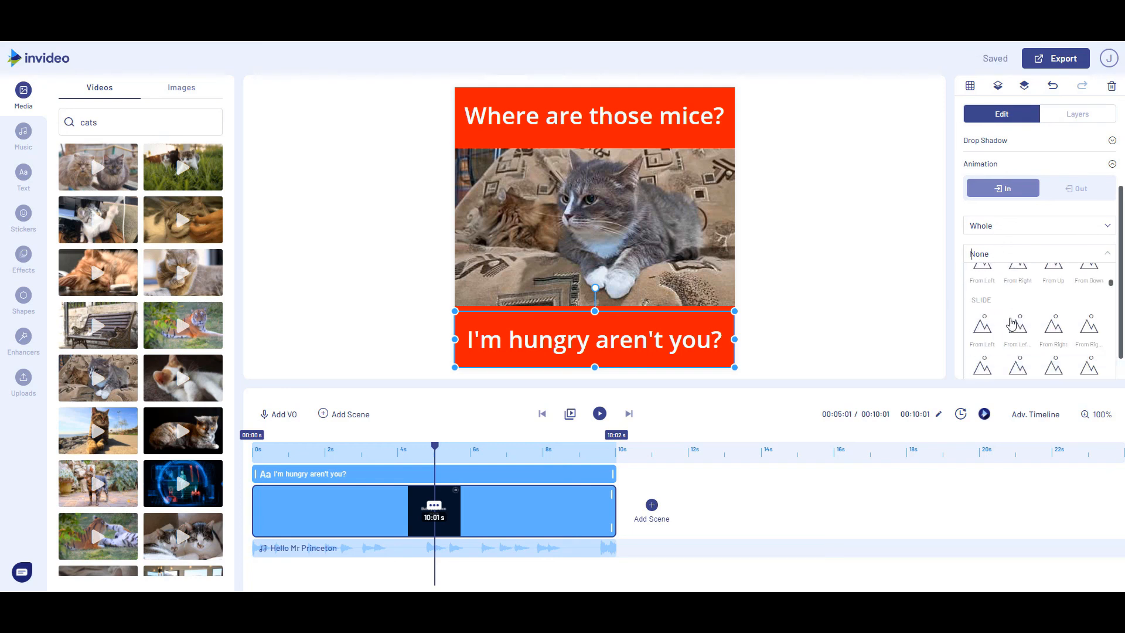
{"action": "left_click", "coordinate": [991, 341]}
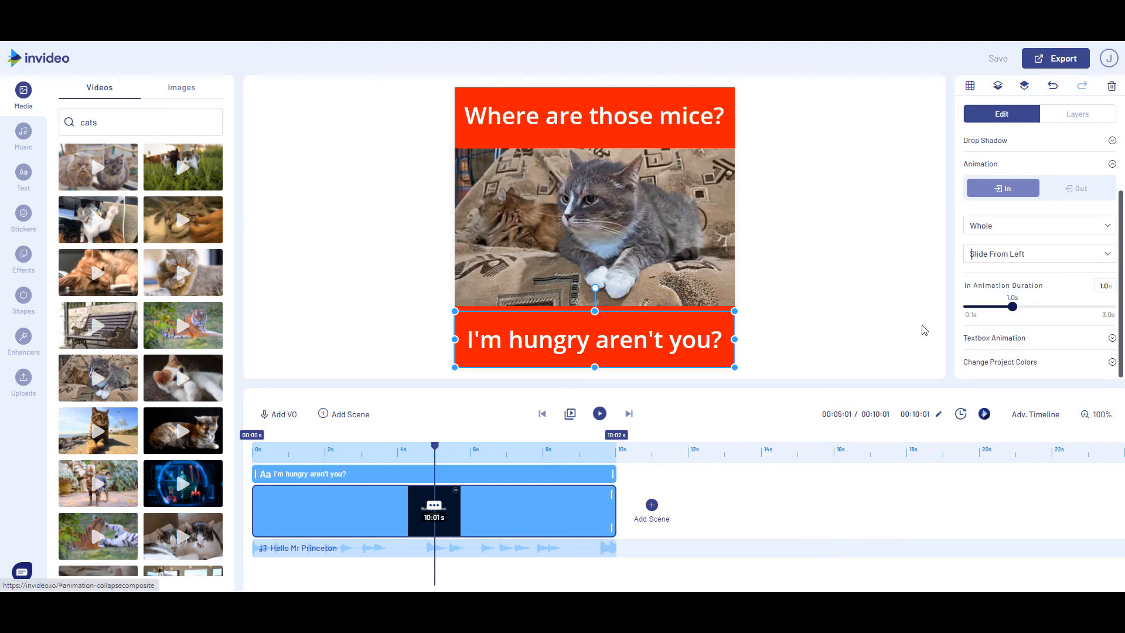
{"action": "left_click", "coordinate": [1063, 189]}
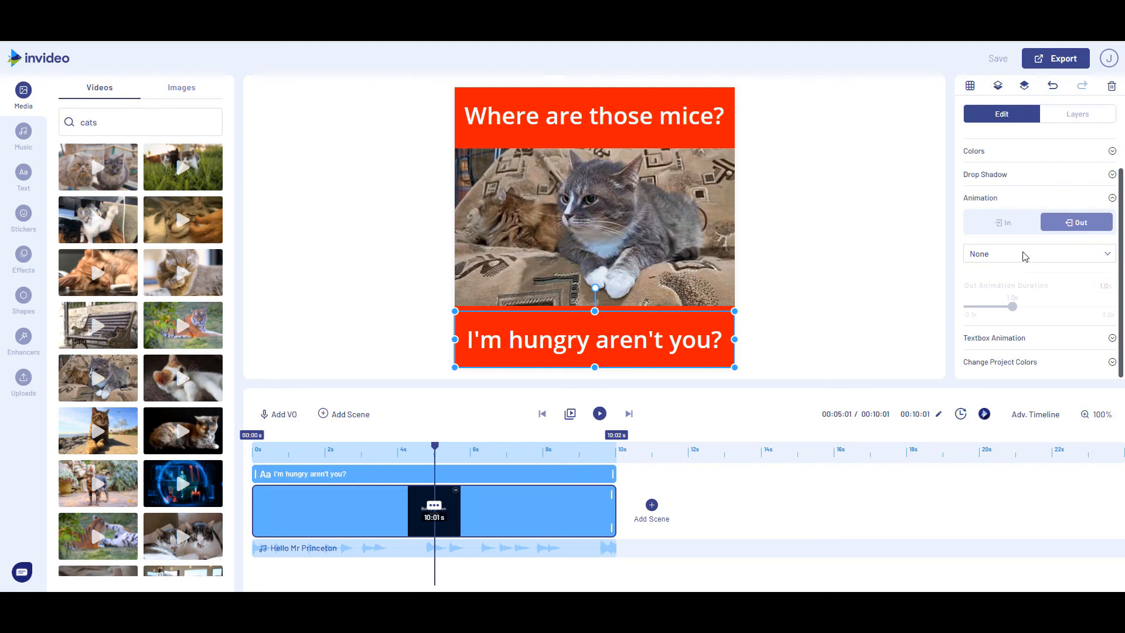
Step: Play the scene to preview the entrance animations of both text lines
{"action": "left_click", "coordinate": [690, 111]}
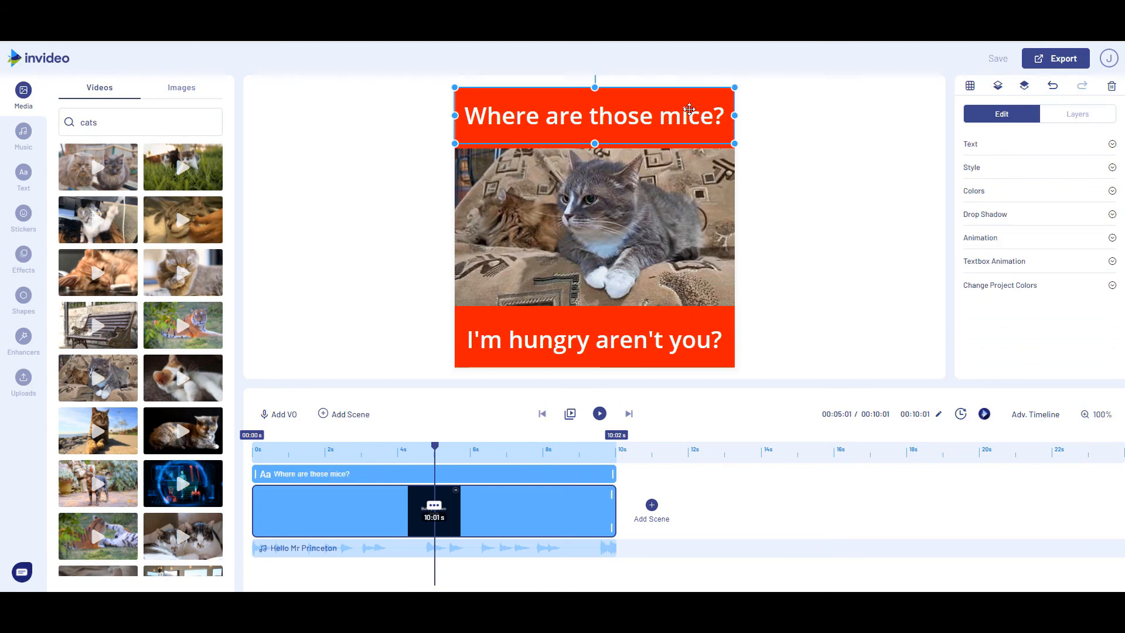
{"action": "left_click", "coordinate": [601, 415]}
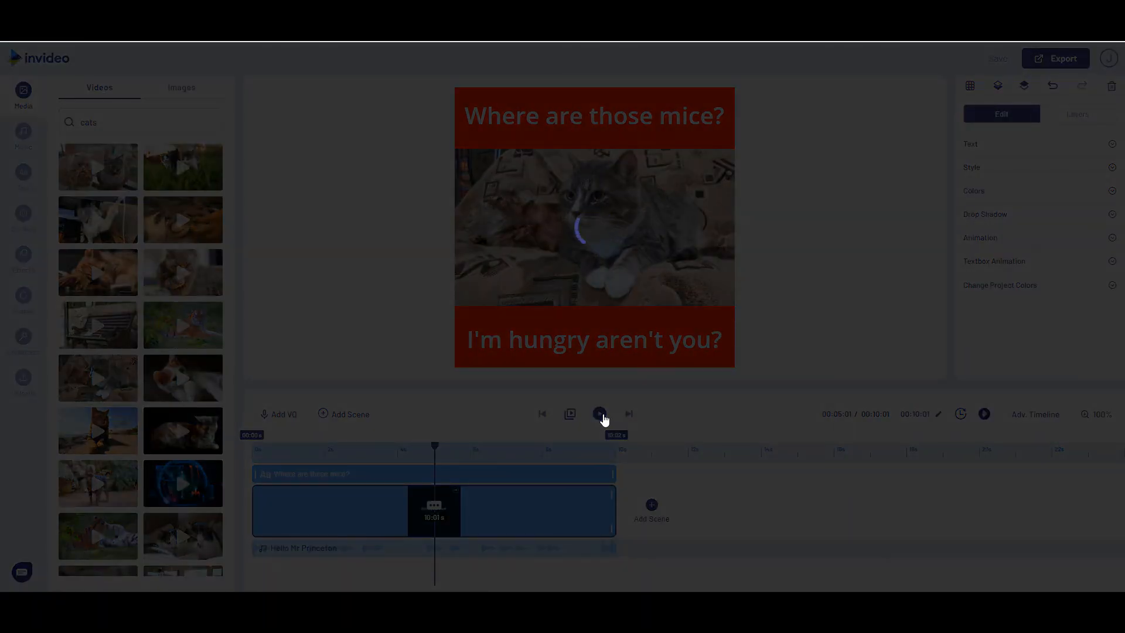